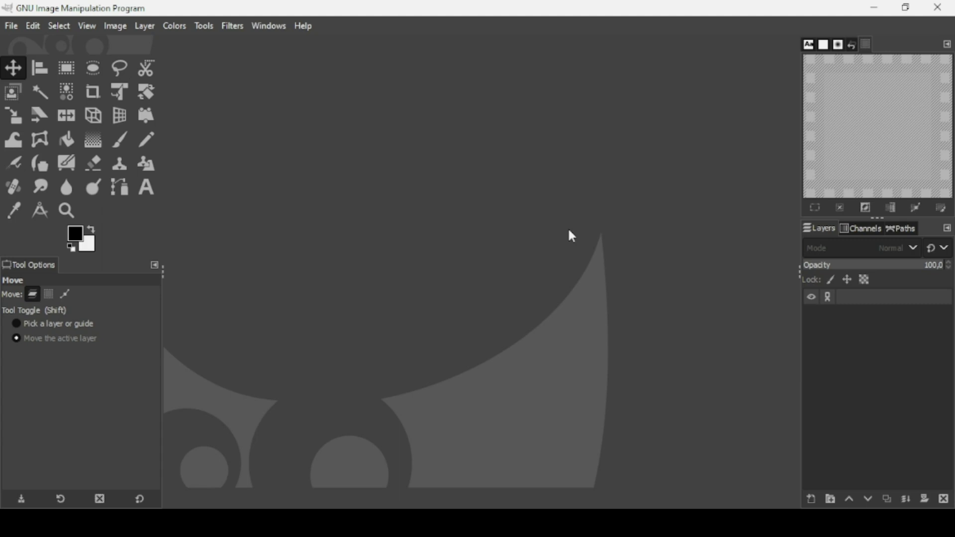
Create a new 1920×1080 image and zoom out to fit it in the window
{"action": "left_click", "coordinate": [15, 30]}
{"action": "left_click", "coordinate": [30, 46]}
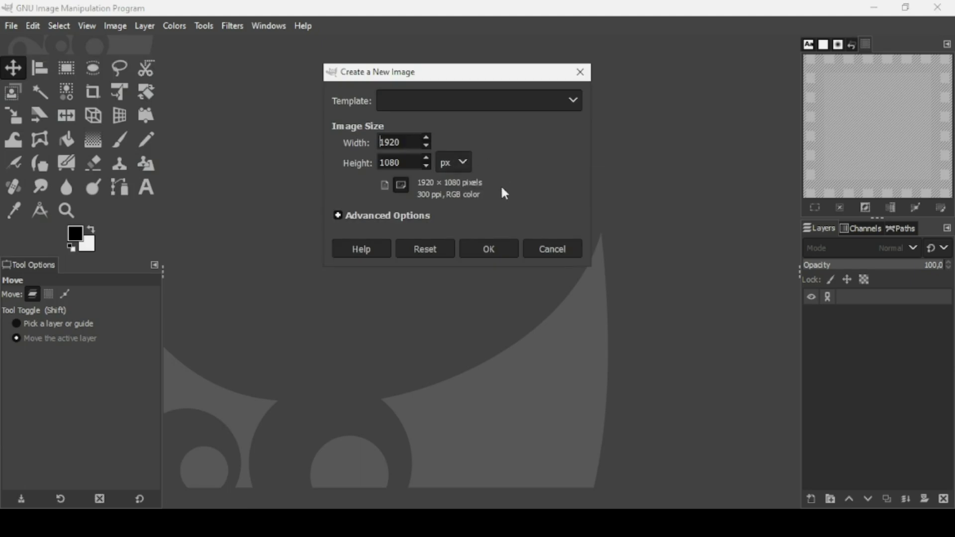
{"action": "left_click", "coordinate": [504, 247]}
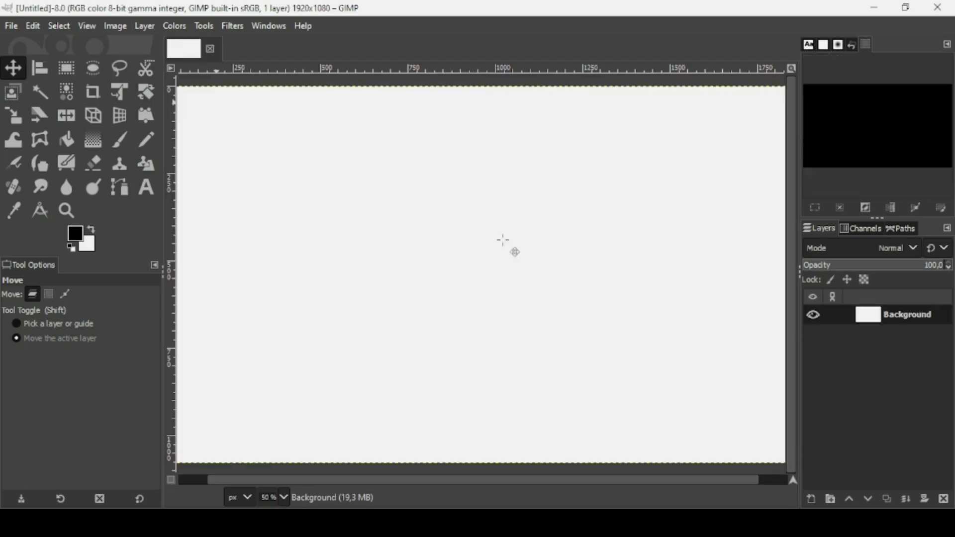
{"action": "key", "text": "minus"}
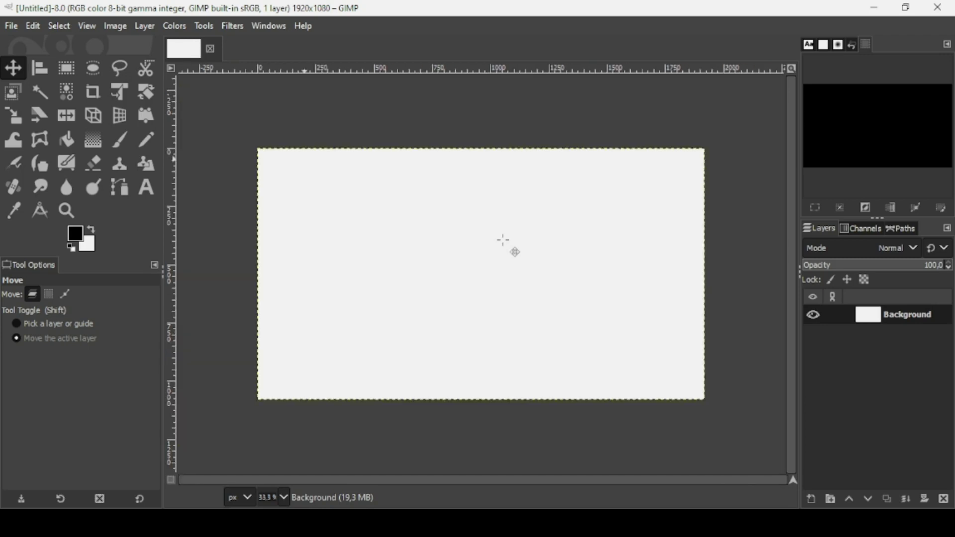
{"action": "left_click", "coordinate": [78, 238]}
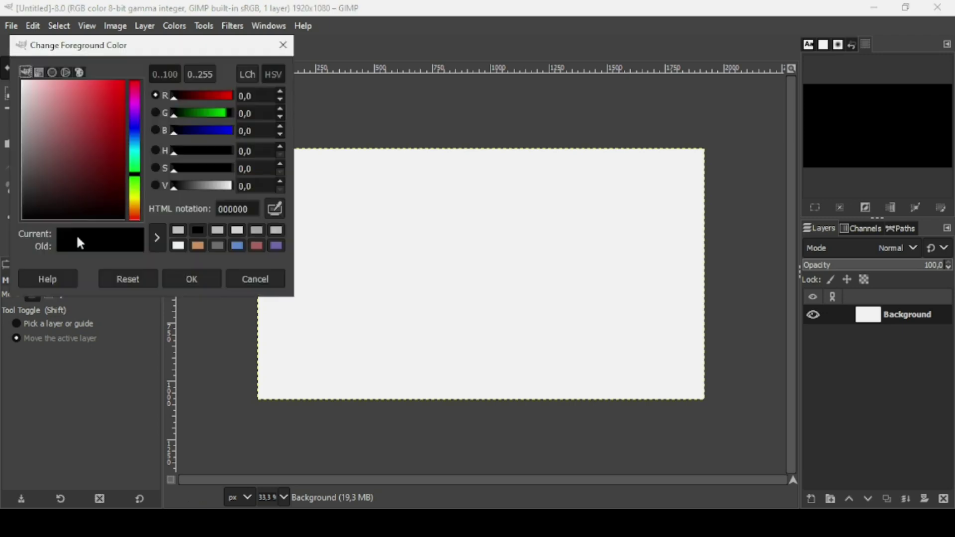
Set the foreground to tan da9a65 and fill the whole canvas with it
{"action": "left_click", "coordinate": [201, 247]}
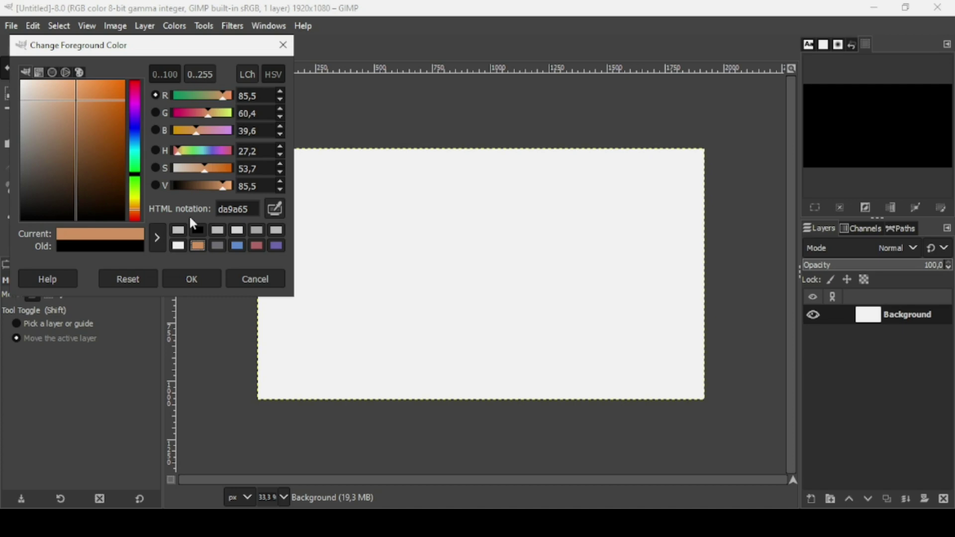
{"action": "left_click", "coordinate": [211, 283]}
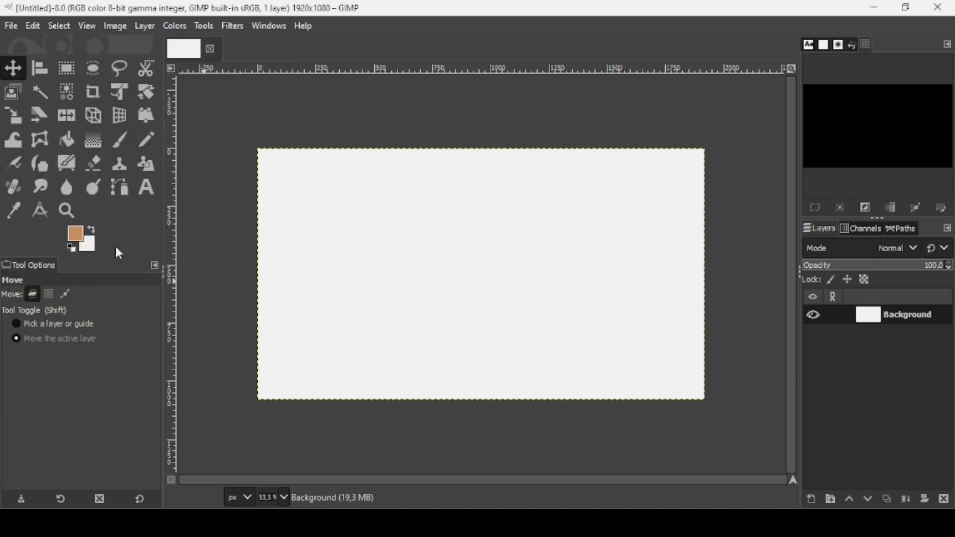
{"action": "left_click_drag", "start_coordinate": [73, 236], "coordinate": [584, 247]}
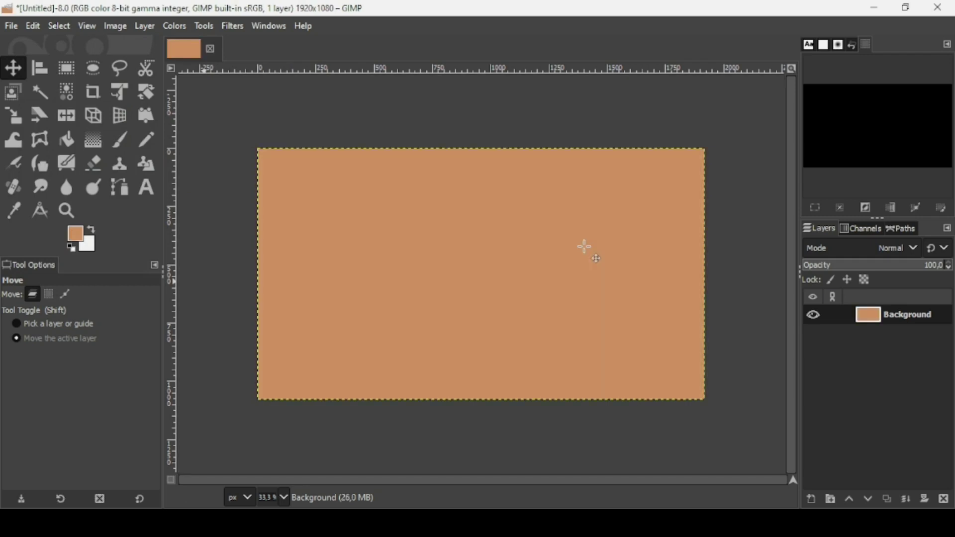
Type STICKER on the canvas in white Montserrat Heavy at 300 px
{"action": "left_click", "coordinate": [93, 231]}
{"action": "left_click", "coordinate": [149, 188]}
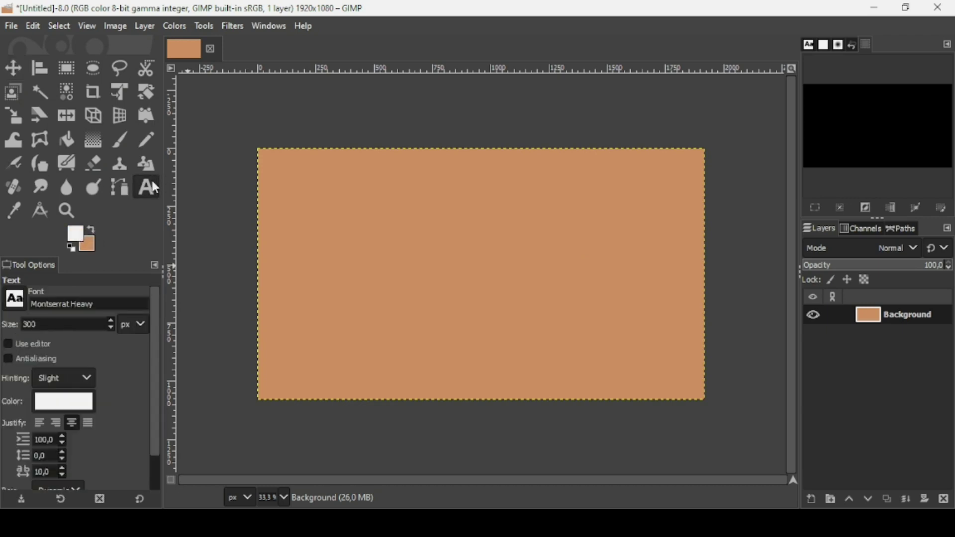
{"action": "left_click", "coordinate": [345, 235]}
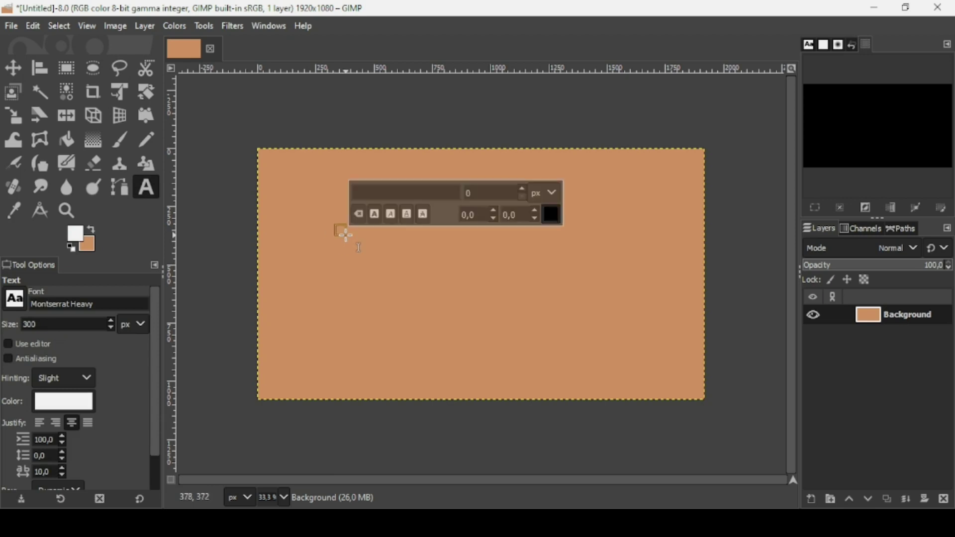
{"action": "type", "text": "S"}
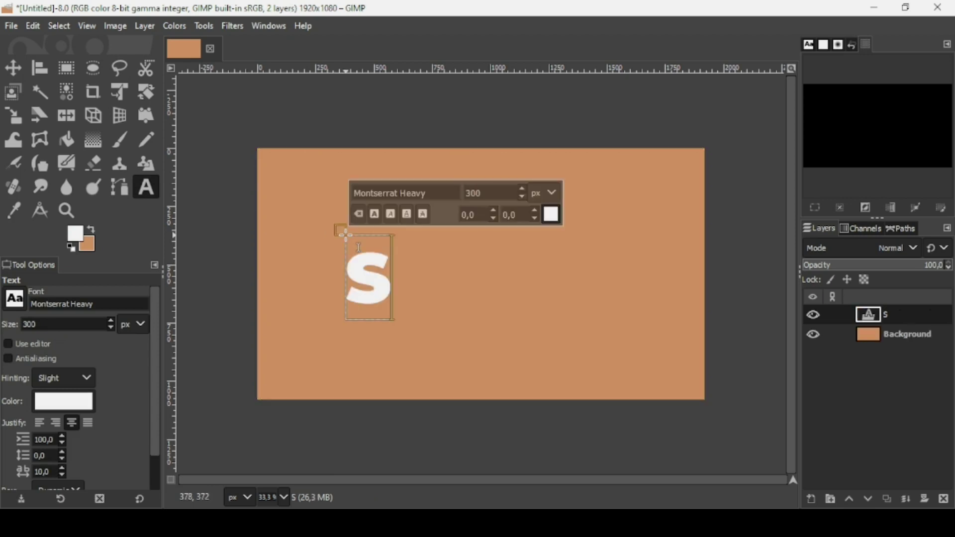
{"action": "type", "text": "TICKER"}
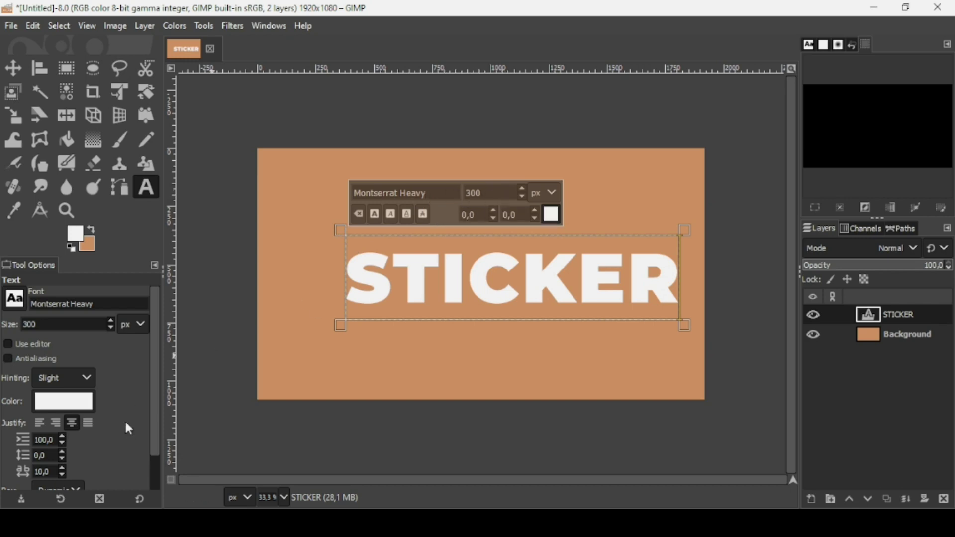
{"action": "scroll", "coordinate": [154, 413], "scroll_direction": "down", "scroll_amount": 1}
{"action": "left_click_drag", "start_coordinate": [157, 422], "coordinate": [159, 455]}
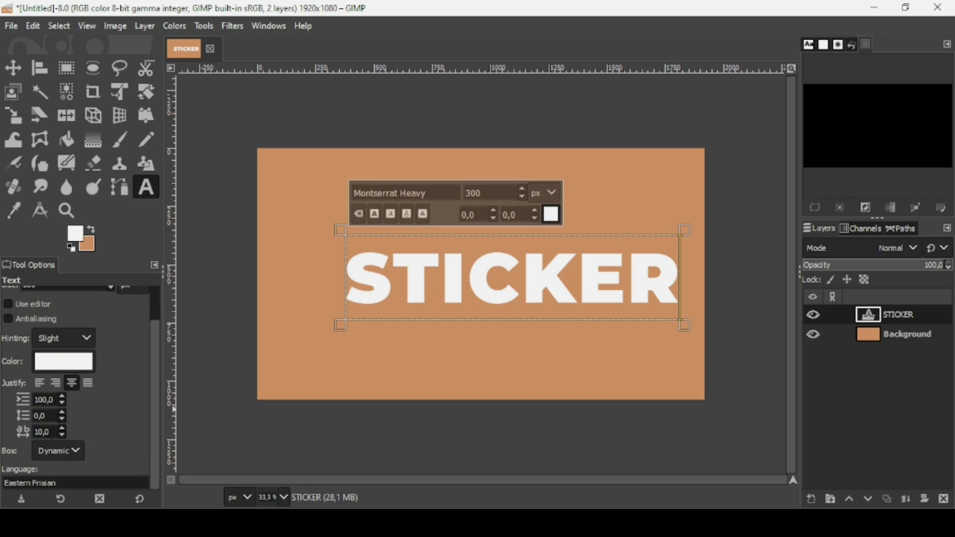
Centre the STICKER text layer horizontally on the image
{"action": "left_click", "coordinate": [393, 279]}
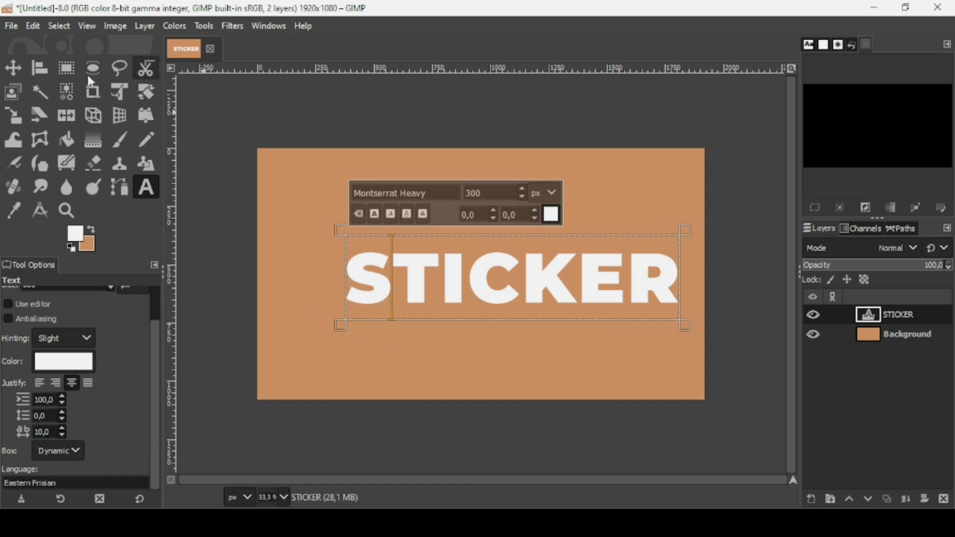
{"action": "left_click", "coordinate": [40, 68]}
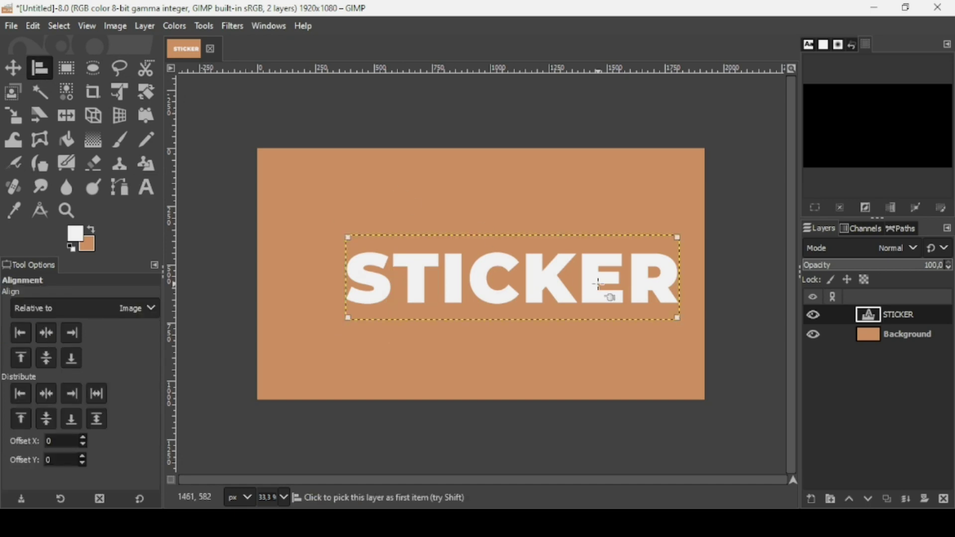
{"action": "left_click", "coordinate": [47, 341]}
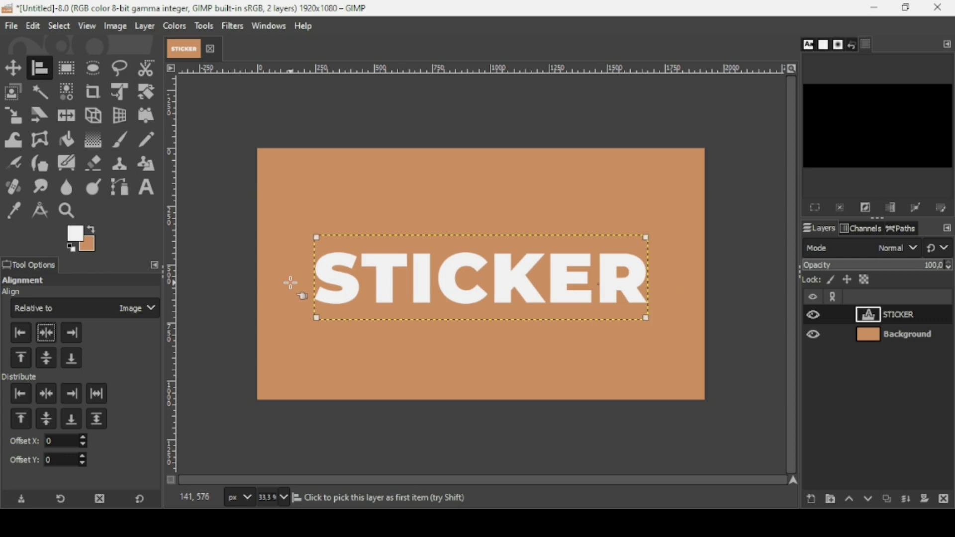
Rotate the STICKER text by -5.87°
{"action": "left_click", "coordinate": [144, 93]}
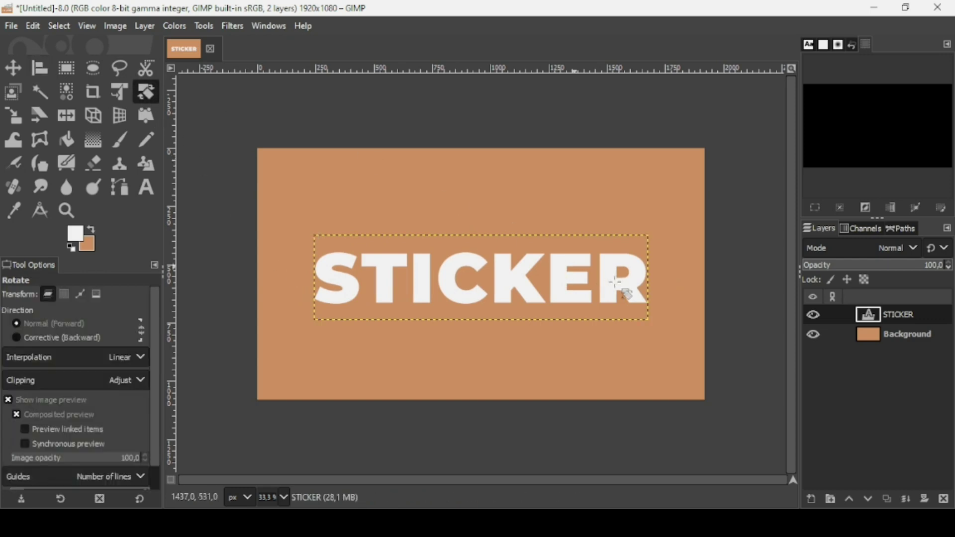
{"action": "left_click", "coordinate": [628, 288]}
{"action": "left_click_drag", "start_coordinate": [631, 272], "coordinate": [631, 258]}
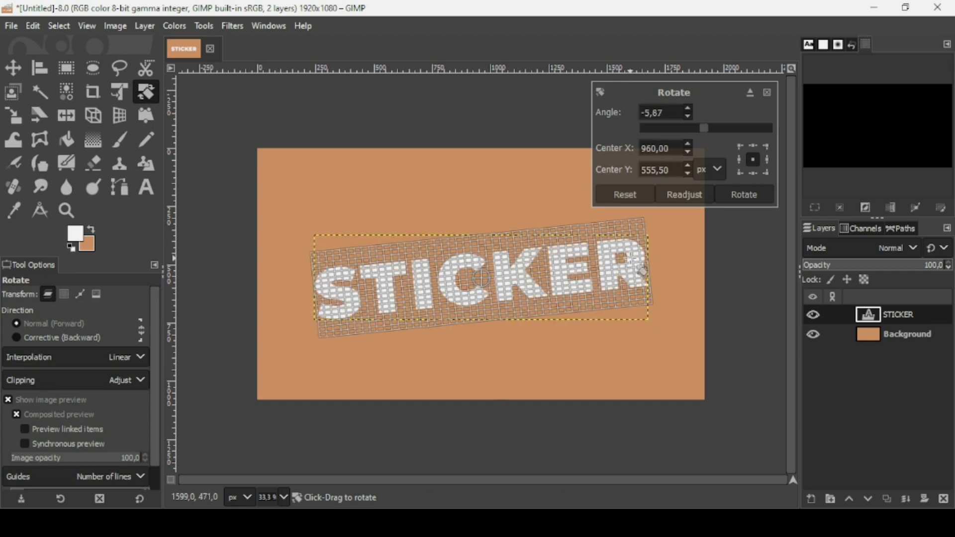
{"action": "key", "text": "Return"}
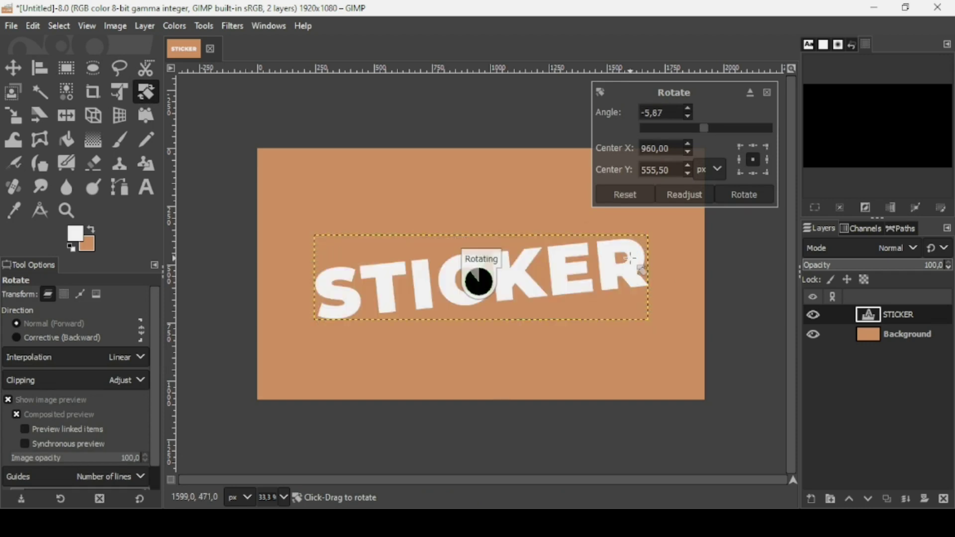
Expand the STICKER layer to the image size and duplicate it
{"action": "right_click", "coordinate": [883, 322]}
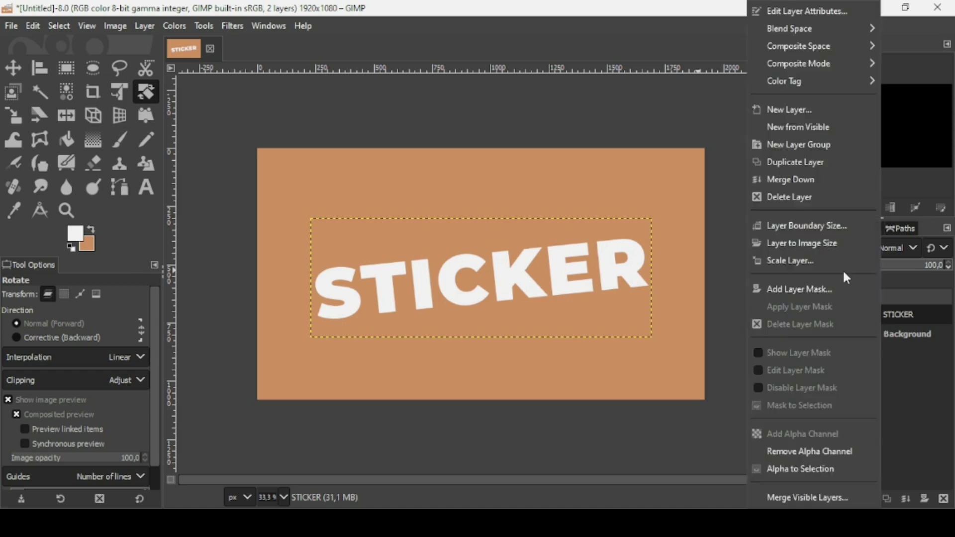
{"action": "left_click", "coordinate": [837, 241]}
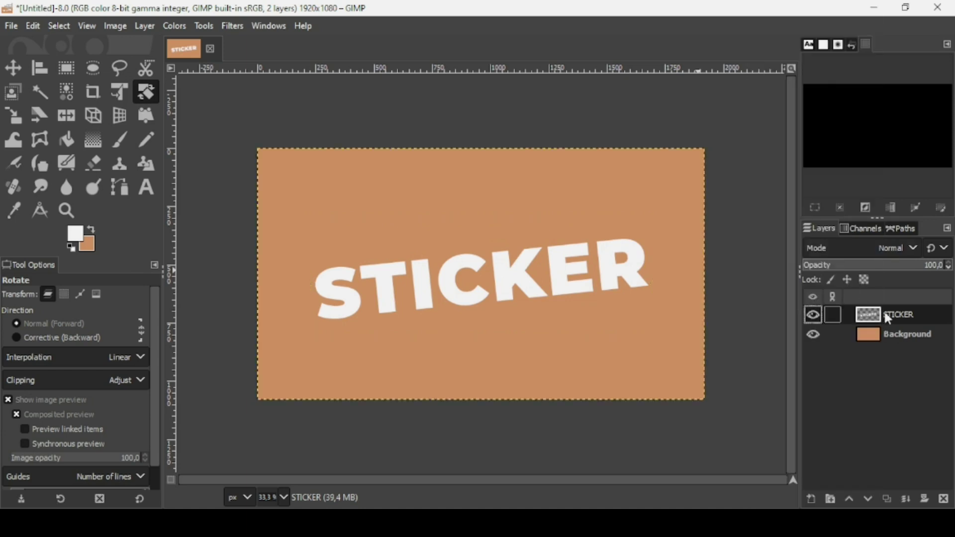
{"action": "left_click", "coordinate": [887, 500]}
Rename the lower STICKER copy to LONG SHADOW
{"action": "left_click", "coordinate": [875, 335]}
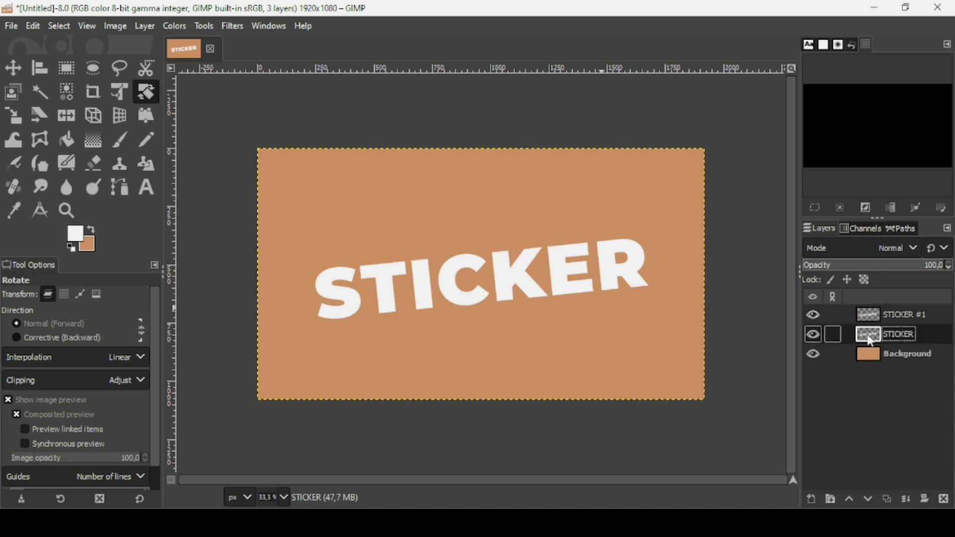
{"action": "double_click", "coordinate": [891, 334]}
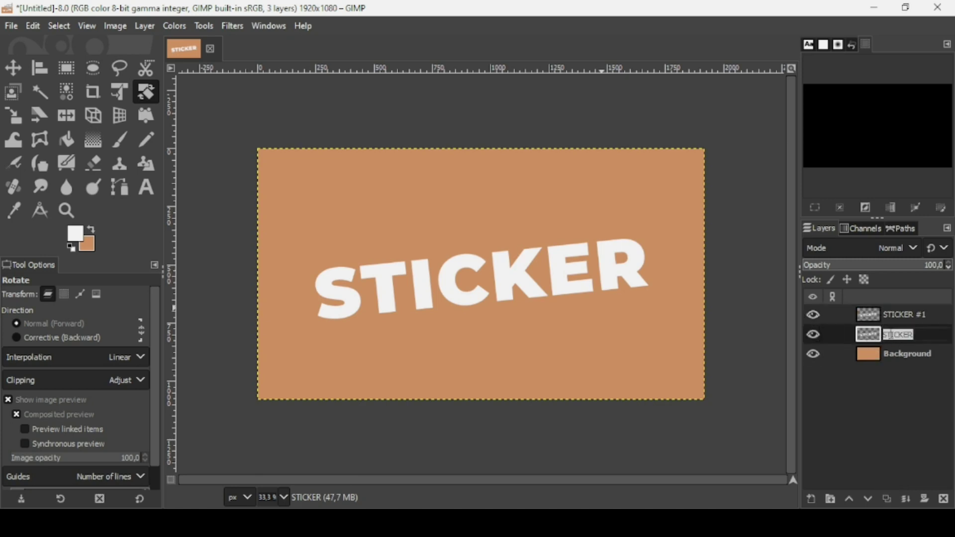
{"action": "type", "text": "LONG SHADOW"}
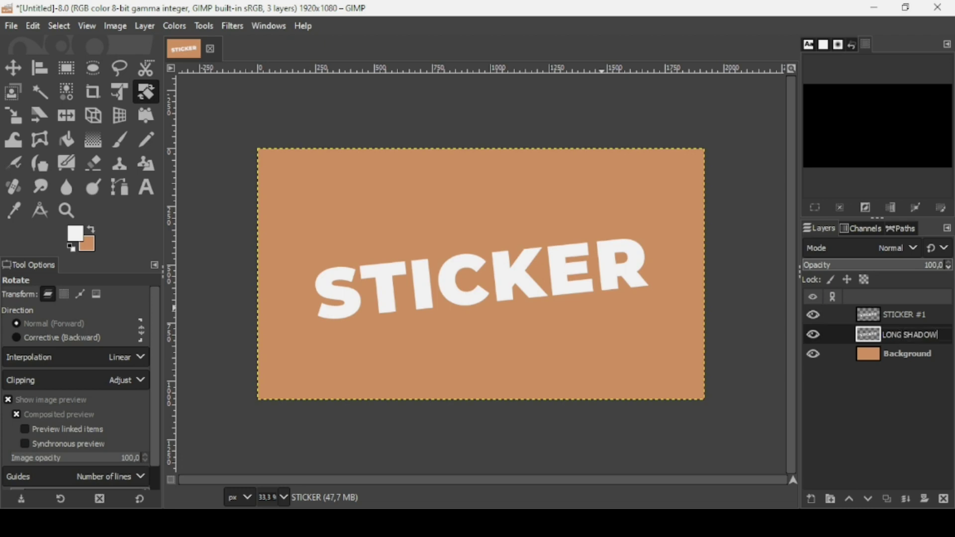
{"action": "key", "text": "Return"}
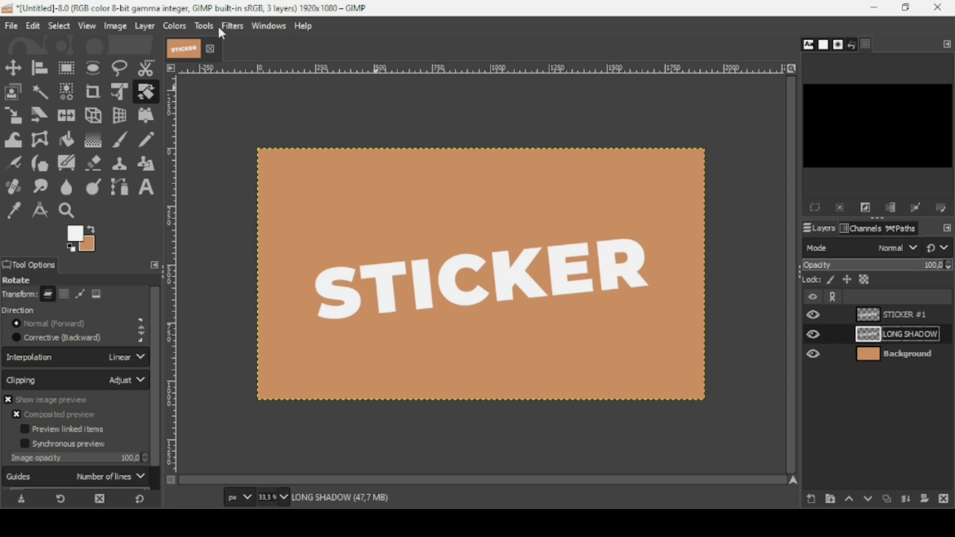
Apply the Long Shadow filter with its shadow colour set to black
{"action": "left_click", "coordinate": [233, 26]}
{"action": "mouse_move", "coordinate": [271, 179]}
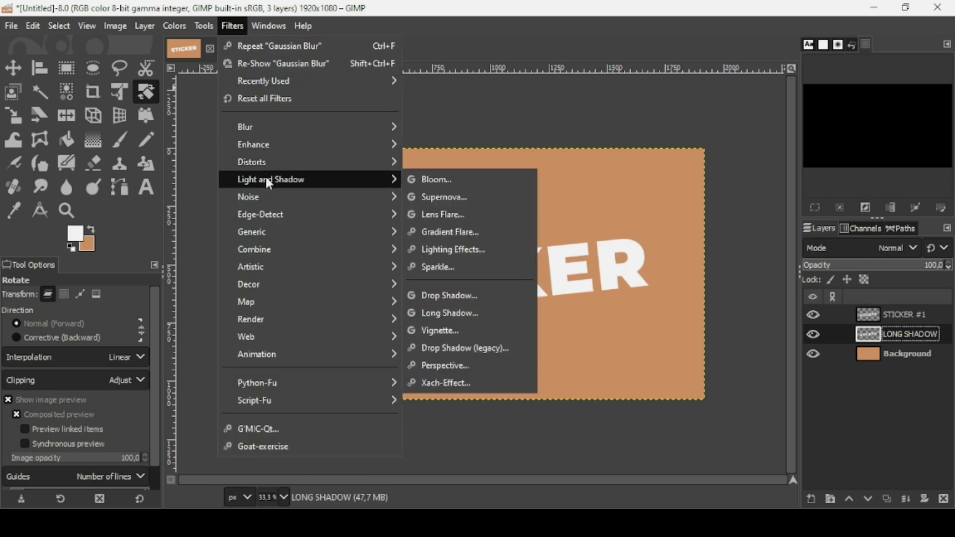
{"action": "left_click", "coordinate": [460, 312]}
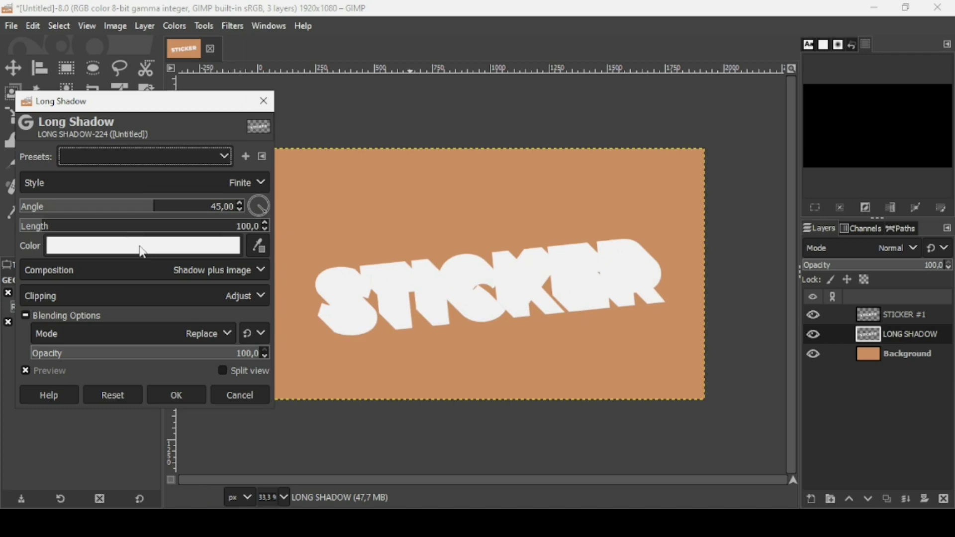
{"action": "left_click", "coordinate": [143, 252]}
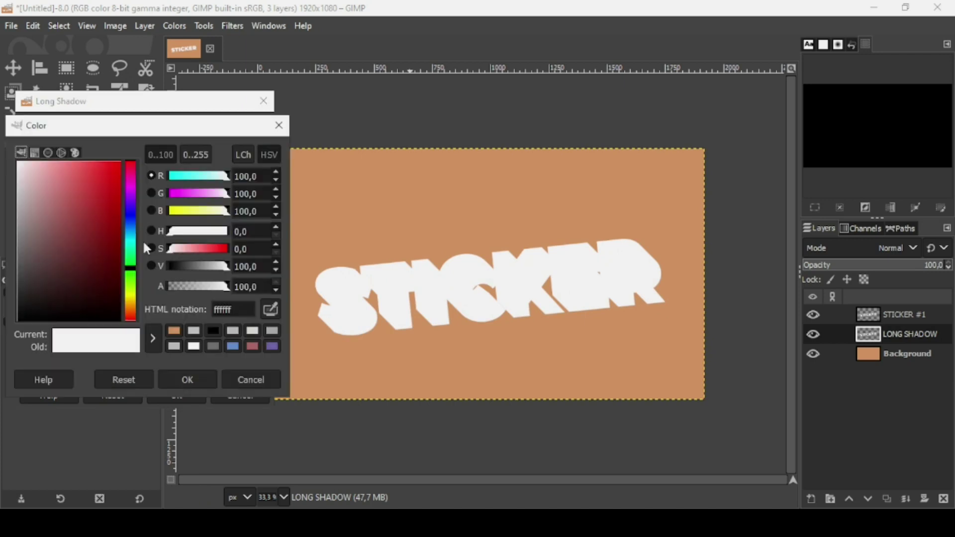
{"action": "left_click_drag", "start_coordinate": [93, 306], "coordinate": [4, 343]}
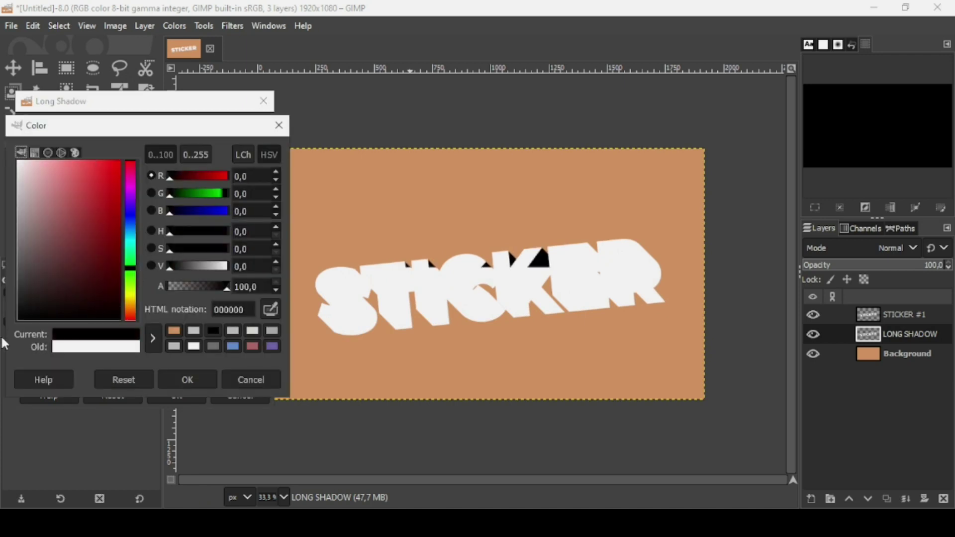
{"action": "left_click", "coordinate": [186, 380]}
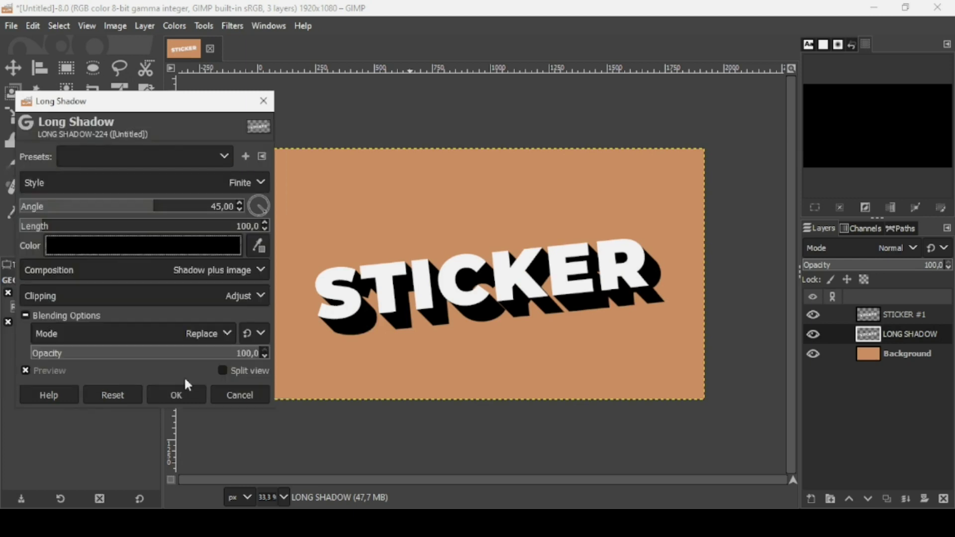
Set the long shadow angle to 24.38 and length to 95.9, then apply it
{"action": "left_click_drag", "start_coordinate": [264, 211], "coordinate": [267, 209]}
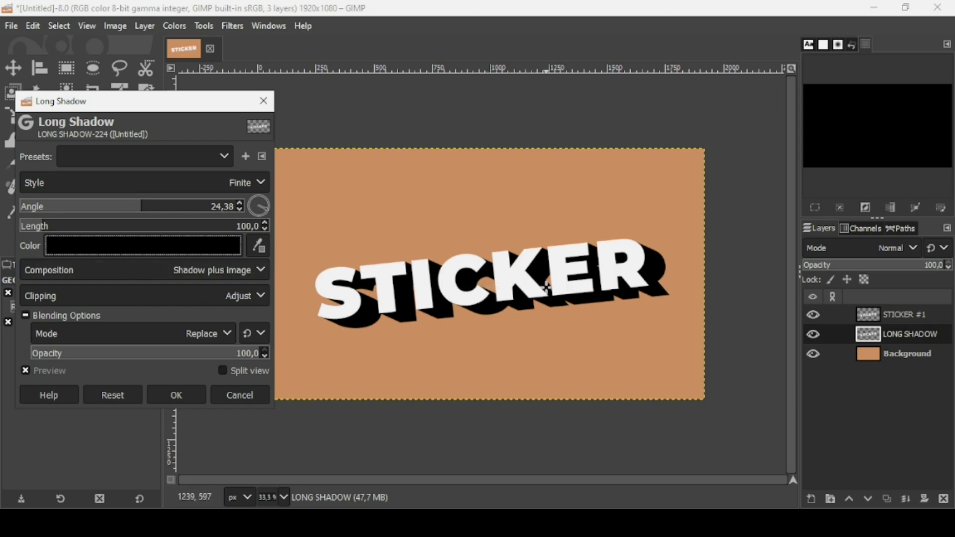
{"action": "left_click", "coordinate": [48, 232]}
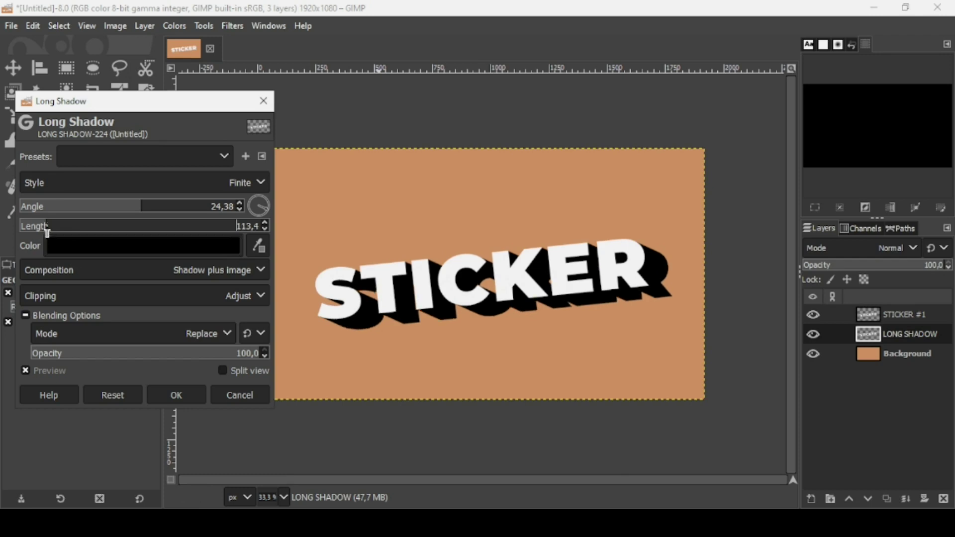
{"action": "left_click_drag", "start_coordinate": [47, 231], "coordinate": [43, 231]}
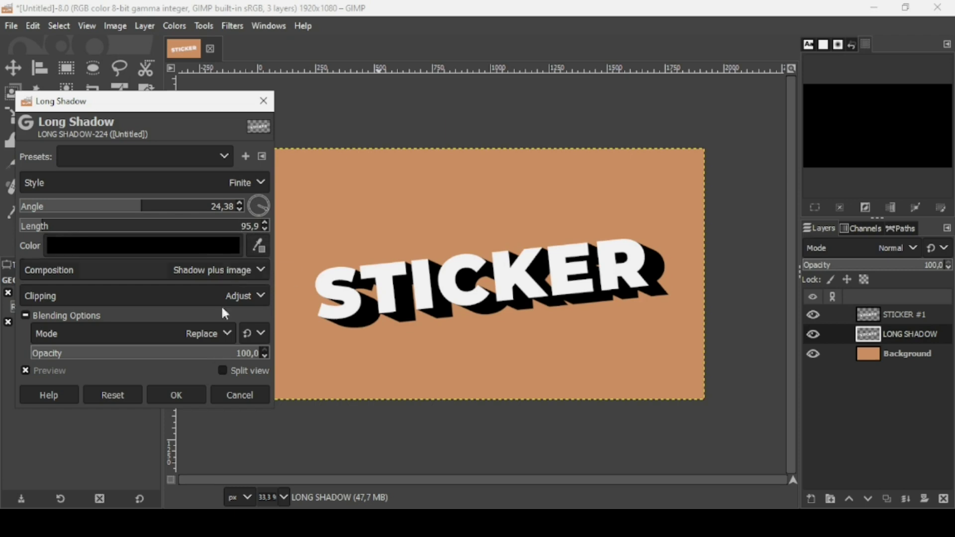
{"action": "left_click", "coordinate": [192, 389]}
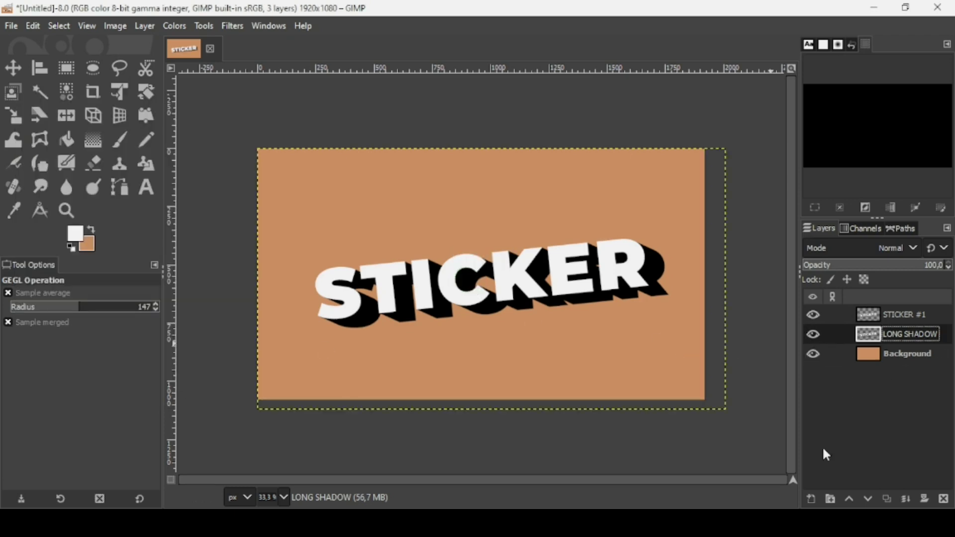
Add a new transparent layer and reset colours to black and white
{"action": "left_click", "coordinate": [812, 499]}
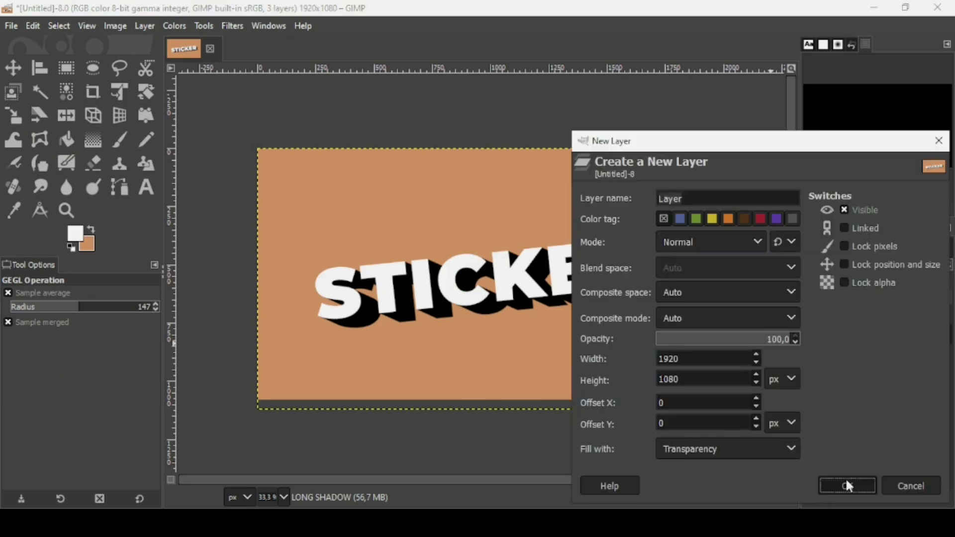
{"action": "left_click", "coordinate": [847, 484]}
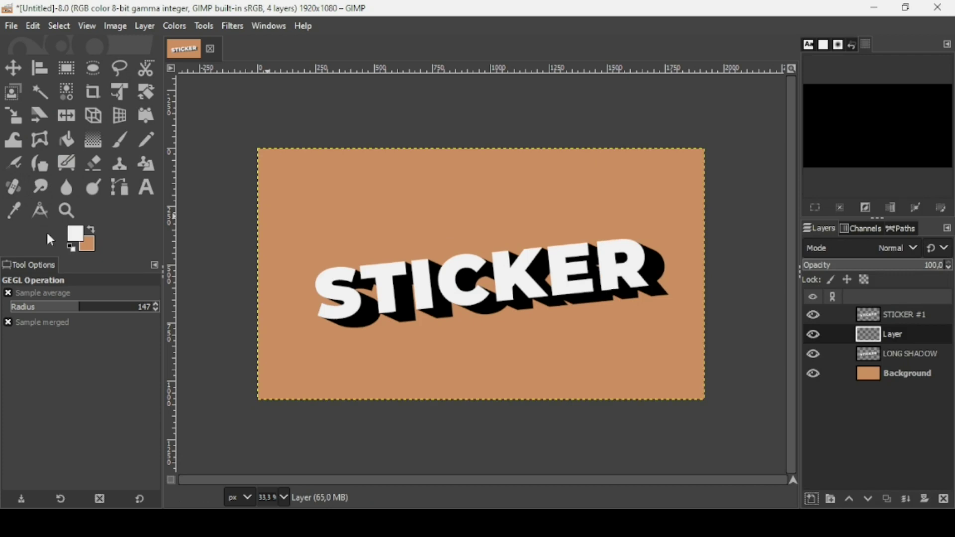
{"action": "left_click", "coordinate": [72, 247]}
Set up the Paintbrush with the 2. Hardness 100 brush at size 102
{"action": "left_click", "coordinate": [120, 142]}
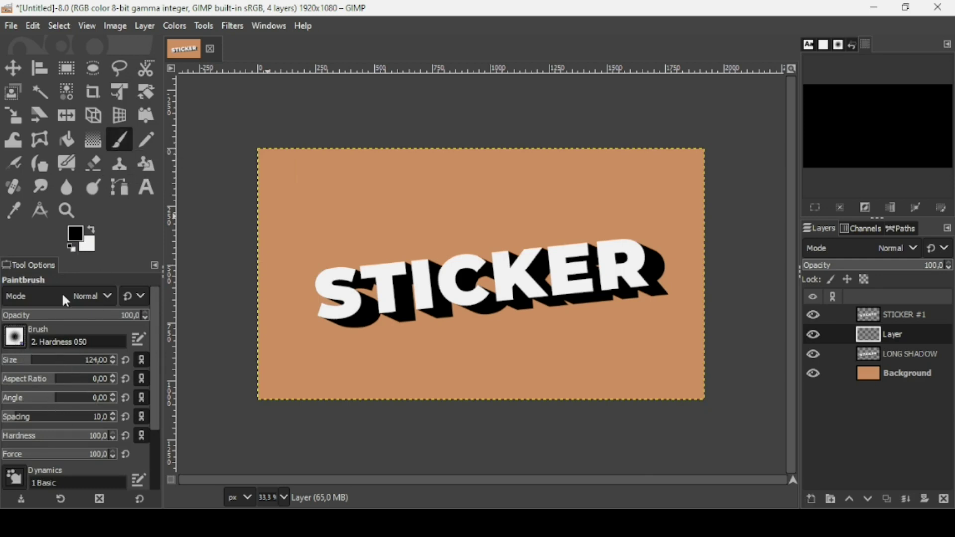
{"action": "left_click", "coordinate": [15, 337]}
{"action": "double_click", "coordinate": [68, 187]}
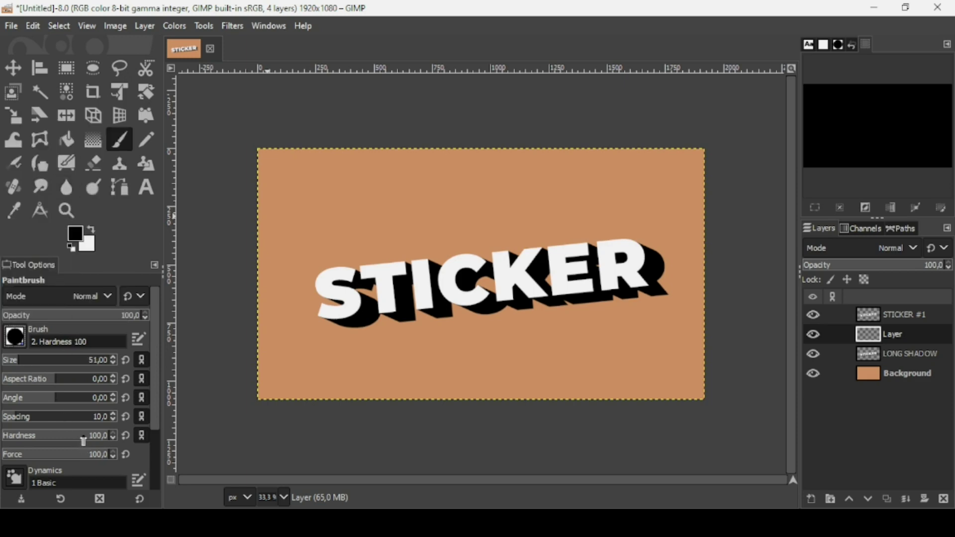
{"action": "left_click", "coordinate": [28, 359]}
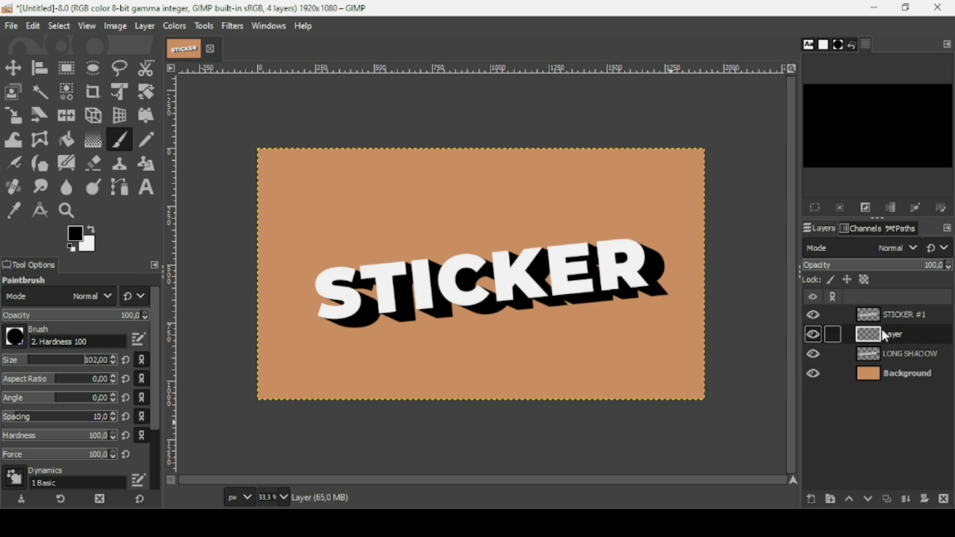
Toggle layer visibility to check each layer, leaving all four visible
{"action": "left_click", "coordinate": [819, 317]}
{"action": "left_click", "coordinate": [815, 332]}
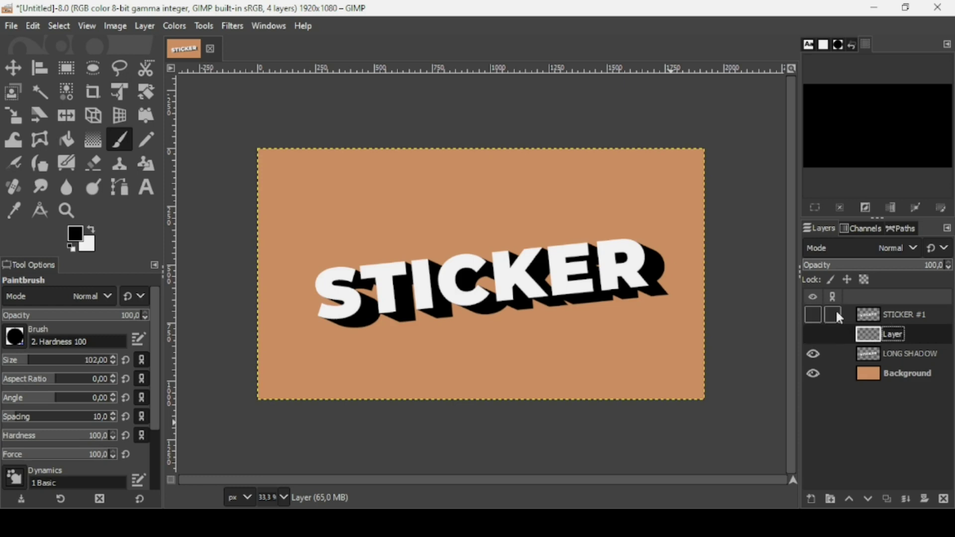
{"action": "left_click", "coordinate": [813, 354]}
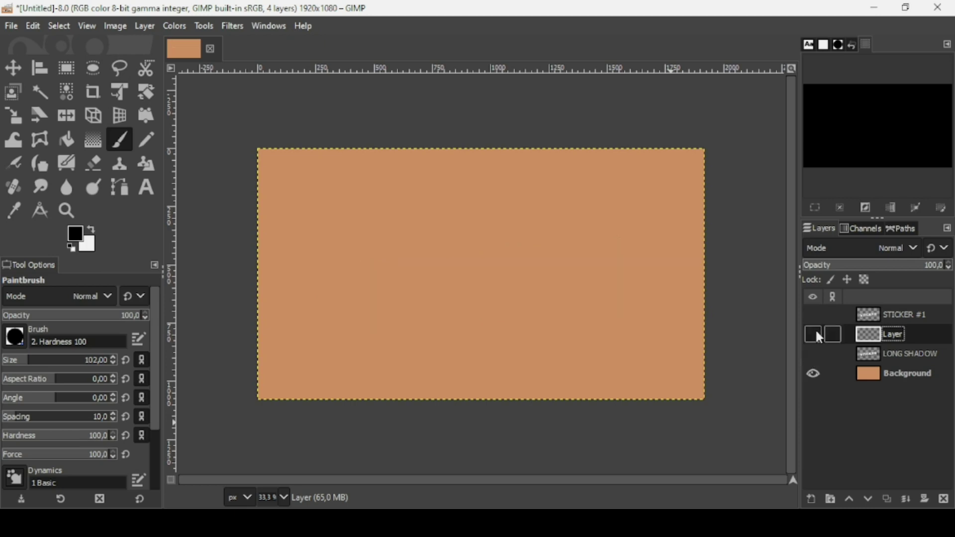
{"action": "left_click", "coordinate": [818, 323]}
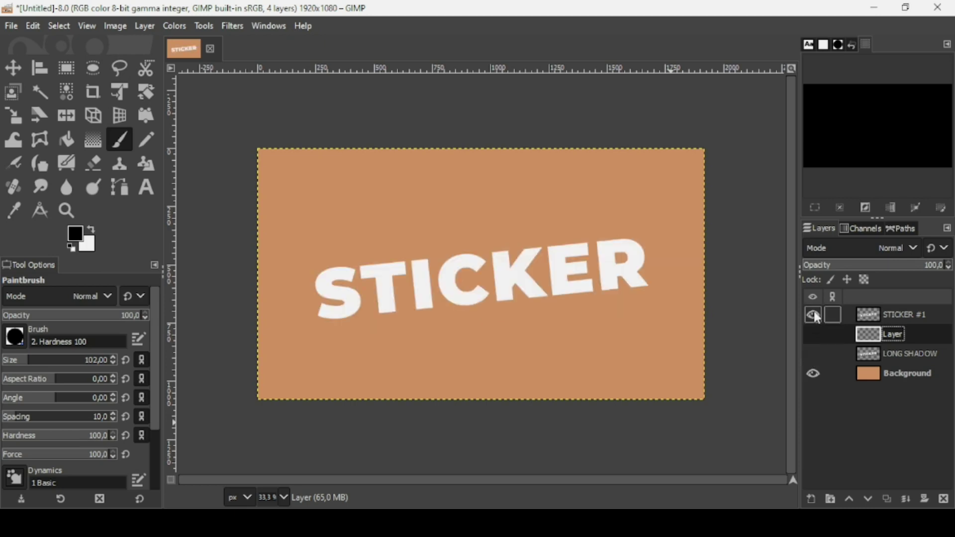
{"action": "left_click", "coordinate": [815, 316]}
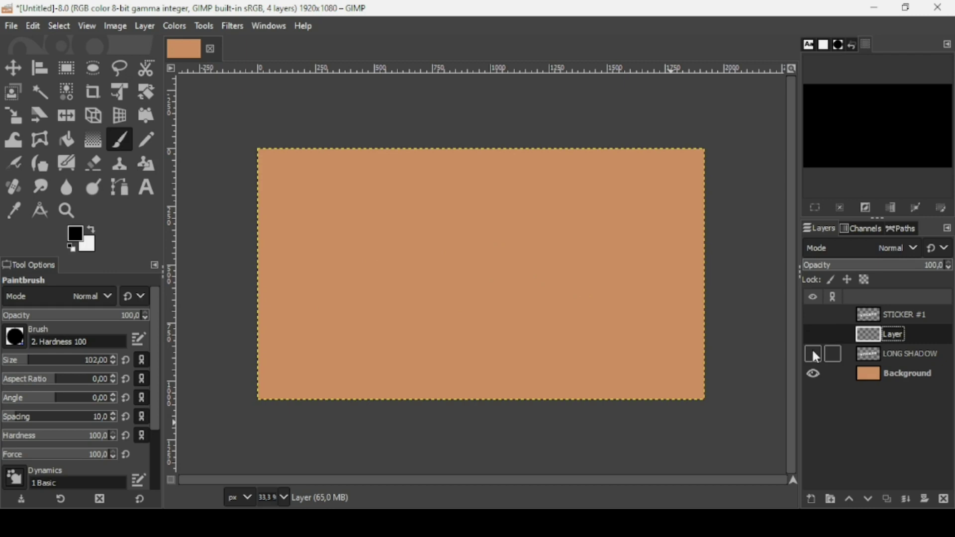
{"action": "left_click", "coordinate": [814, 354]}
{"action": "left_click", "coordinate": [814, 335]}
{"action": "left_click", "coordinate": [813, 315]}
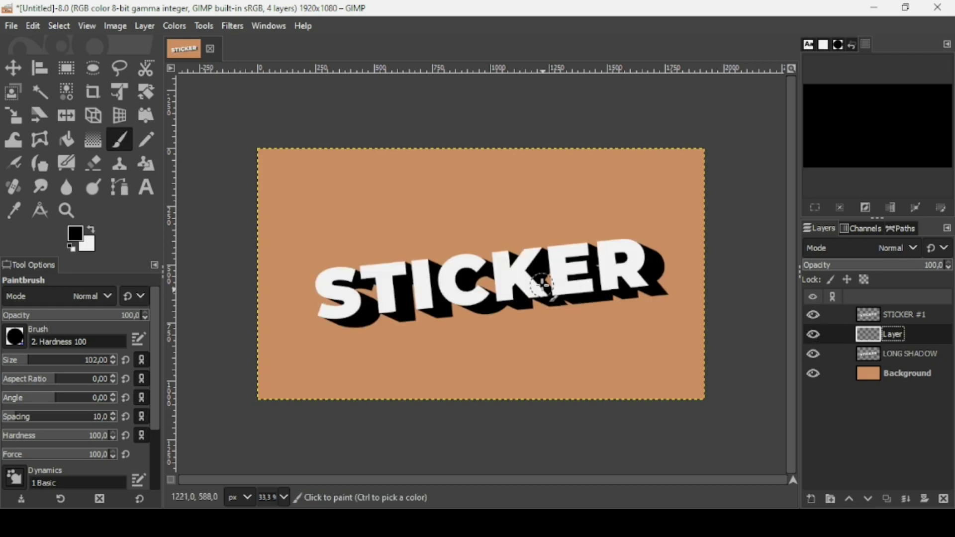
Paint black over the shadow gaps across C, K, E and merge layers down into LONG SHADOW
{"action": "mouse_move", "coordinate": [476, 284]}
{"action": "left_mouse_down"}
{"action": "mouse_move", "coordinate": [503, 273]}
{"action": "mouse_move", "coordinate": [572, 277]}
{"action": "left_mouse_up"}
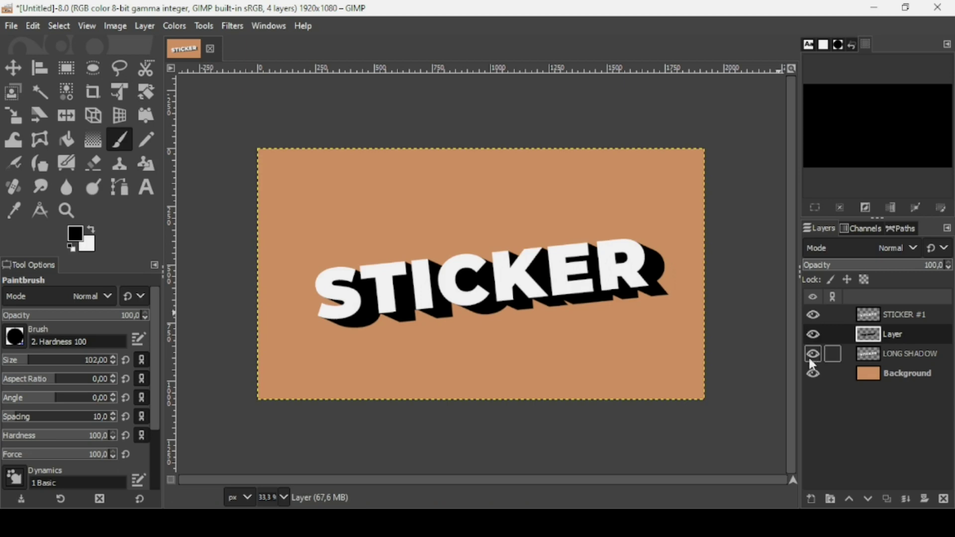
{"action": "left_click", "coordinate": [870, 318]}
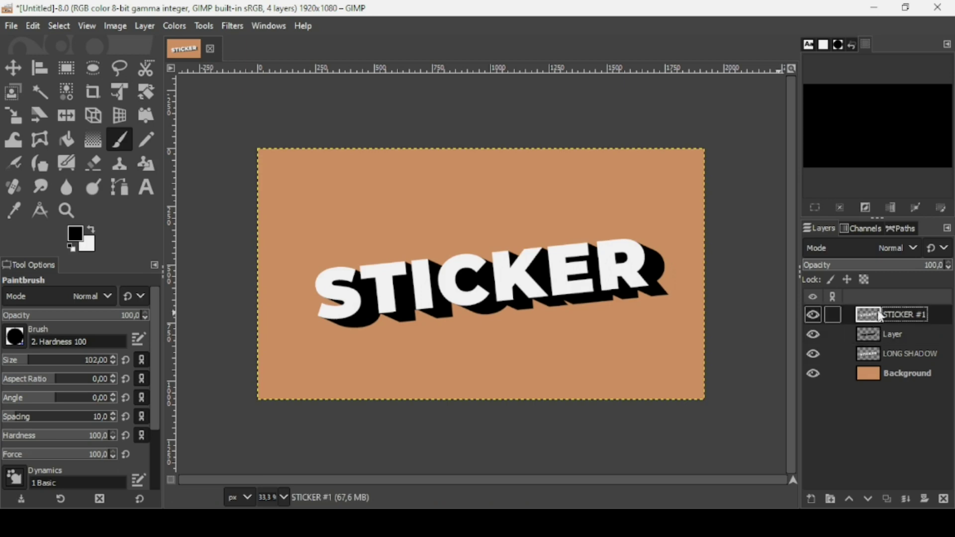
{"action": "left_click", "coordinate": [906, 498]}
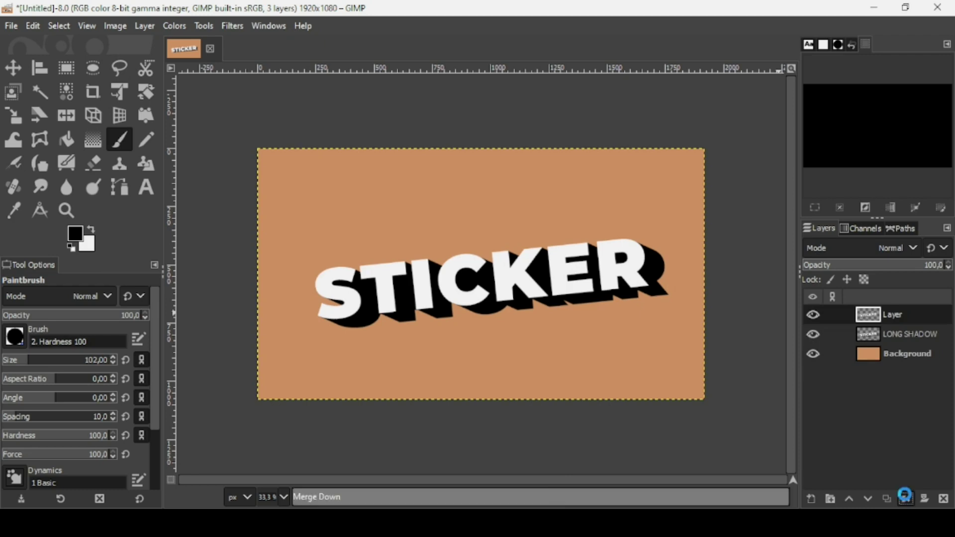
{"action": "left_click", "coordinate": [906, 499]}
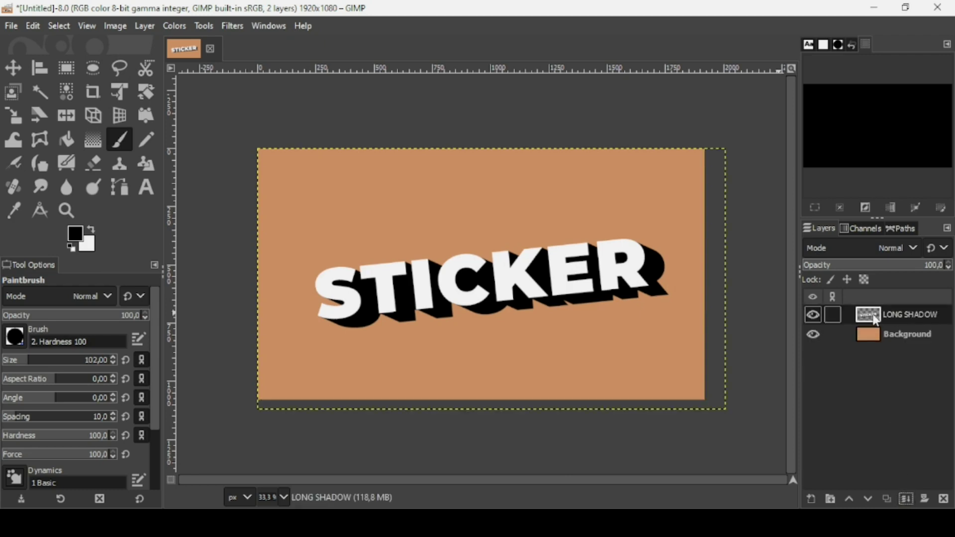
Fit LONG SHADOW to the image size and select its alpha outline
{"action": "right_click", "coordinate": [877, 321]}
{"action": "left_click", "coordinate": [834, 240]}
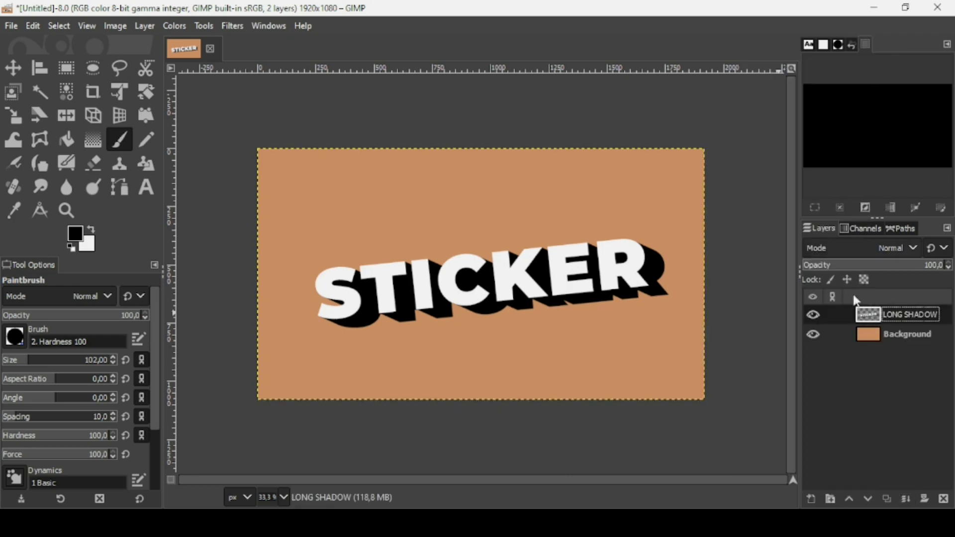
{"action": "right_click", "coordinate": [869, 321]}
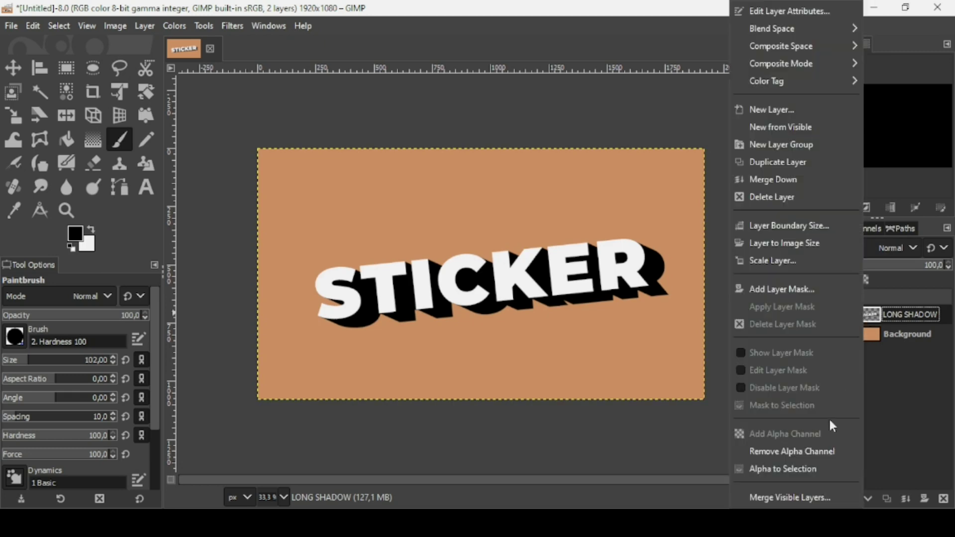
{"action": "left_click", "coordinate": [816, 468]}
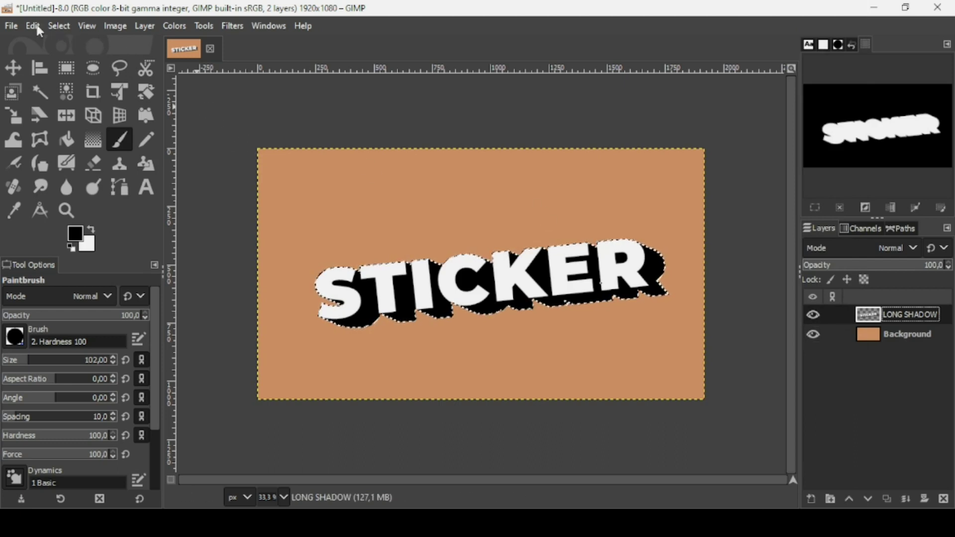
Grow the selection by 10 px
{"action": "left_click", "coordinate": [60, 26]}
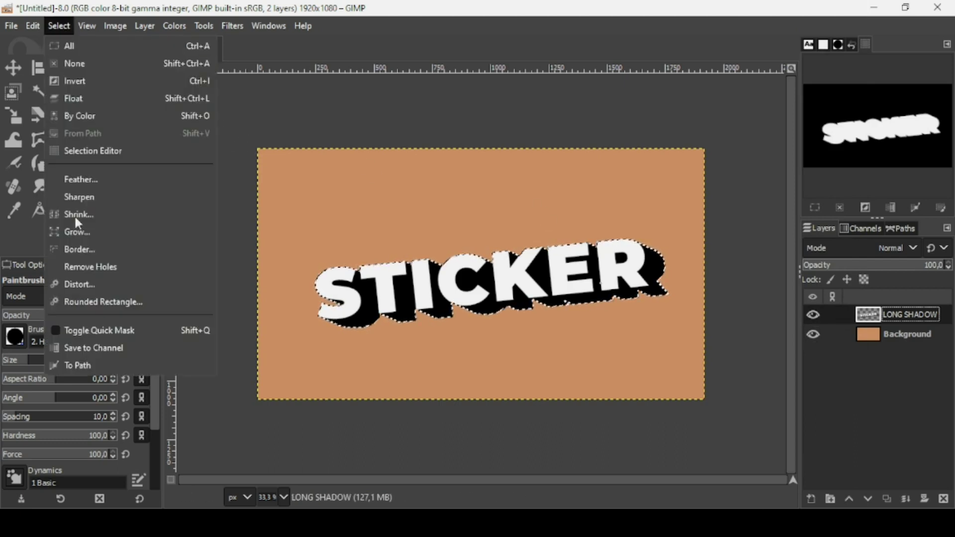
{"action": "left_click", "coordinate": [76, 230]}
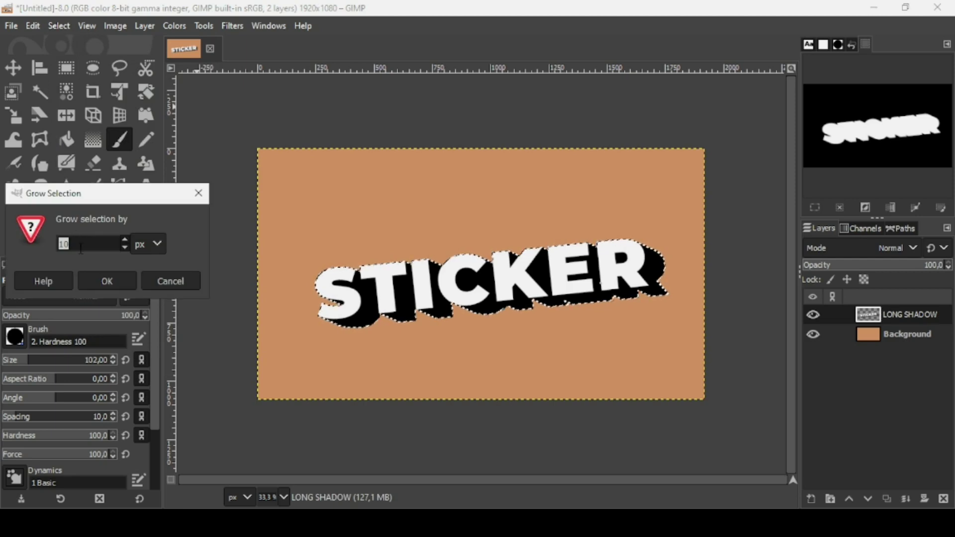
{"action": "left_click", "coordinate": [115, 281]}
Fill the selection black on a new transparent layer placed below LONG SHADOW
{"action": "left_click", "coordinate": [810, 500]}
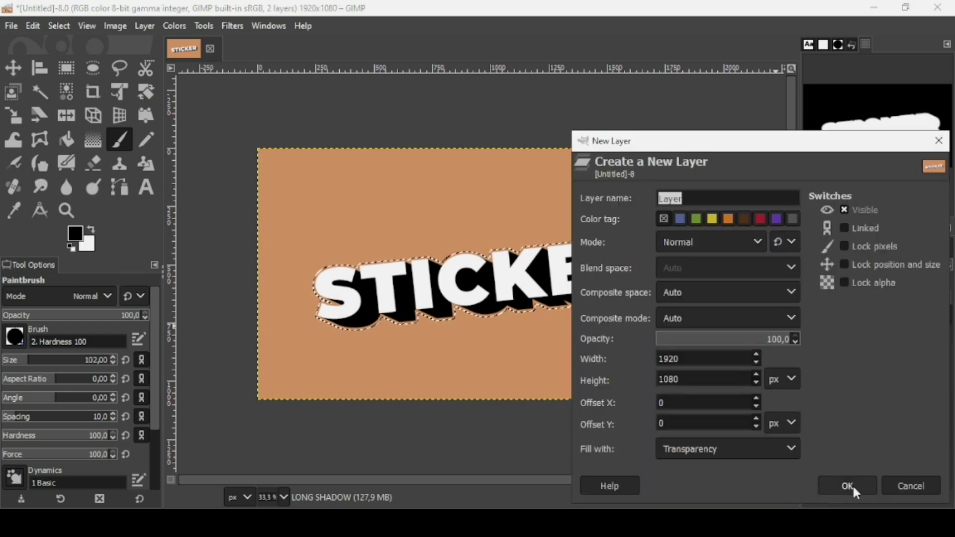
{"action": "left_click", "coordinate": [852, 484]}
{"action": "left_click_drag", "start_coordinate": [871, 322], "coordinate": [875, 344]}
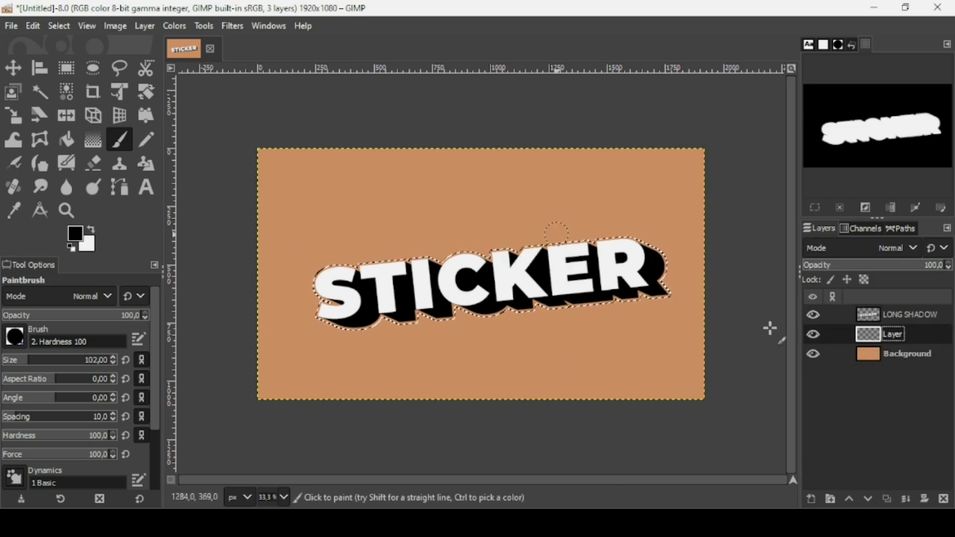
{"action": "left_click_drag", "start_coordinate": [76, 233], "coordinate": [521, 280]}
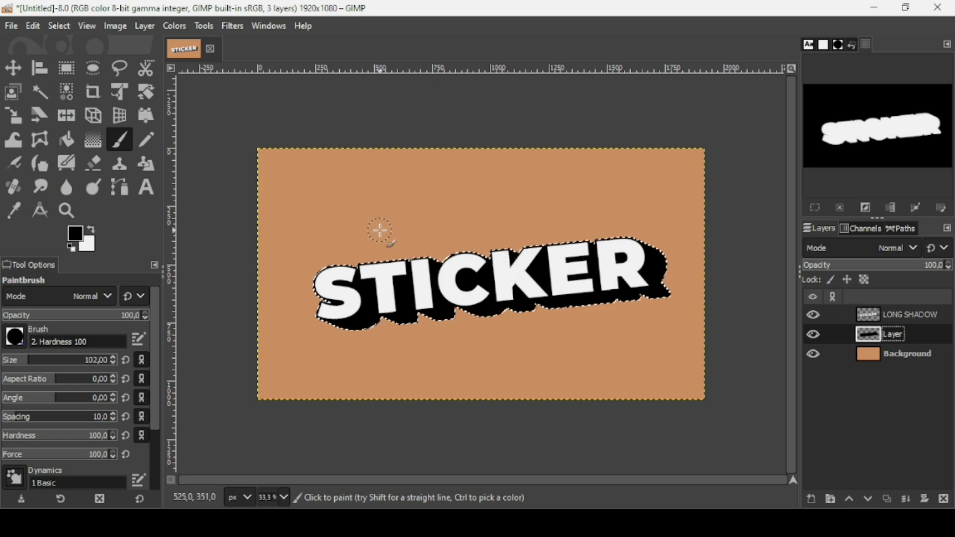
Grow the selection by another 15 px
{"action": "left_click", "coordinate": [60, 26]}
{"action": "left_click", "coordinate": [103, 232]}
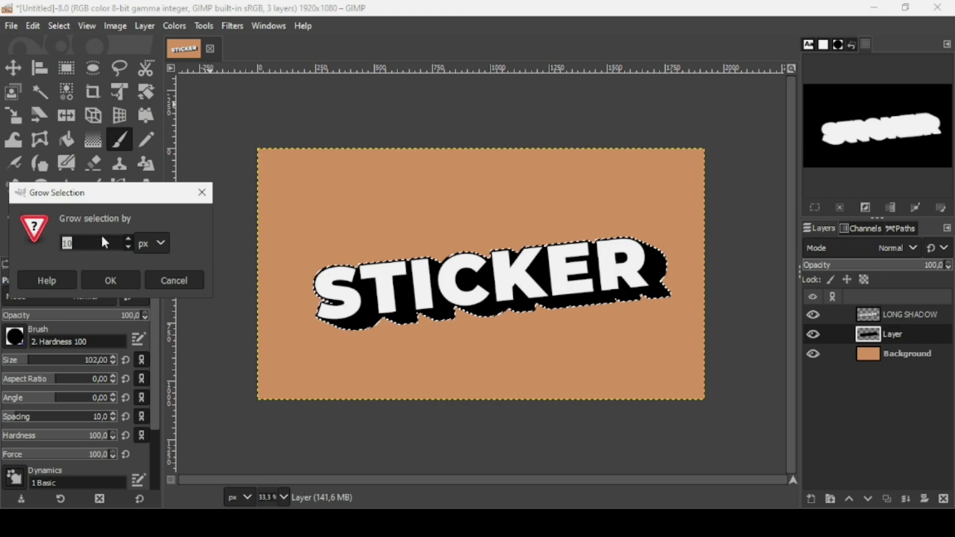
{"action": "type", "text": "15"}
{"action": "left_click", "coordinate": [126, 279]}
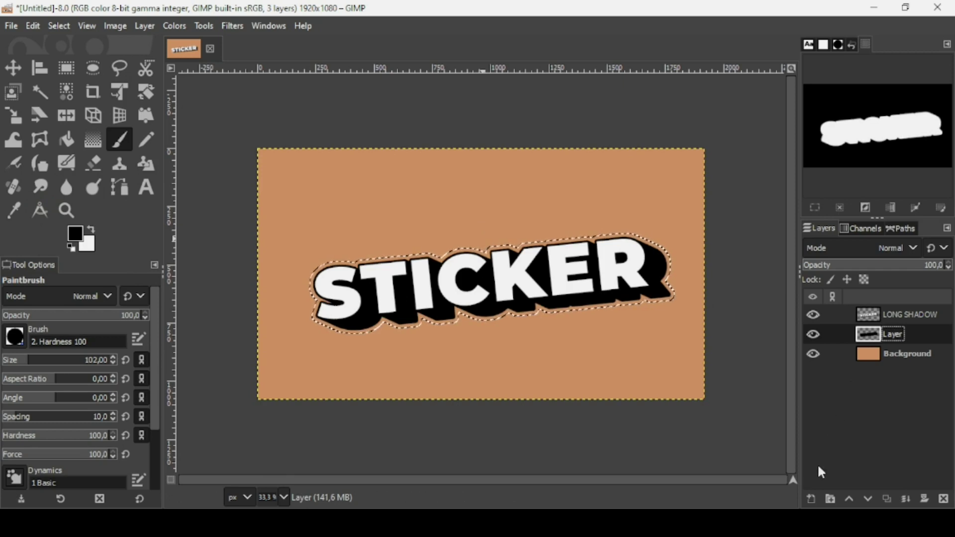
Fill the selection white on a new Layer #1 placed below Layer
{"action": "left_click", "coordinate": [812, 499]}
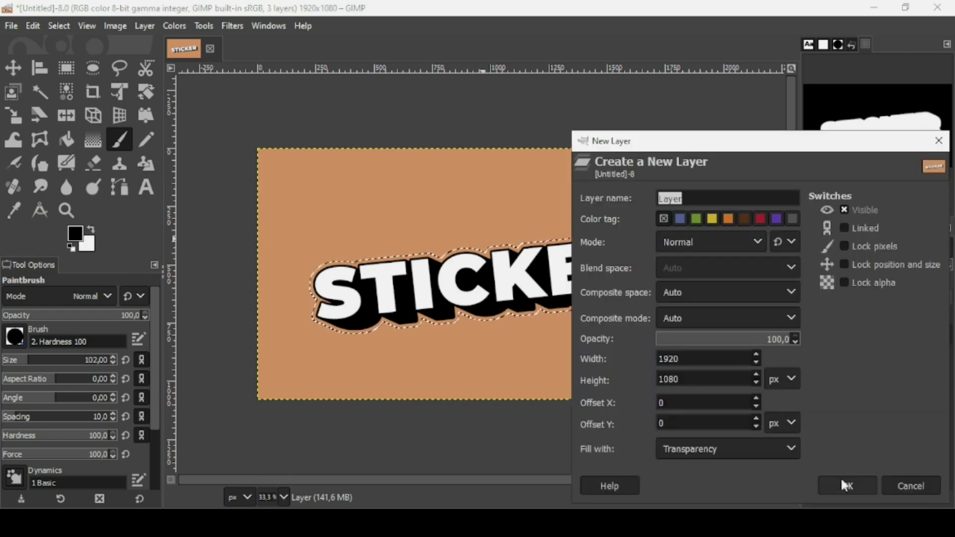
{"action": "left_click", "coordinate": [846, 485]}
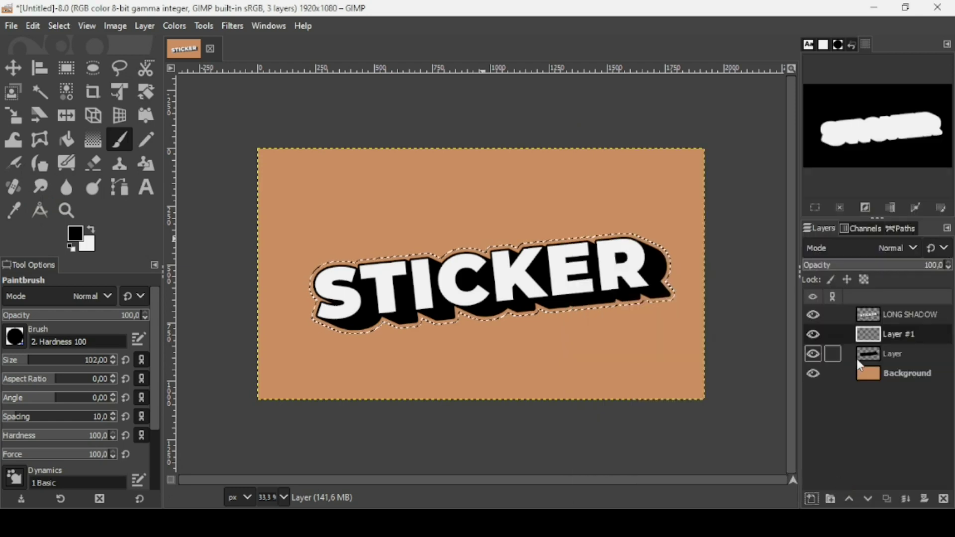
{"action": "left_click_drag", "start_coordinate": [891, 339], "coordinate": [877, 365]}
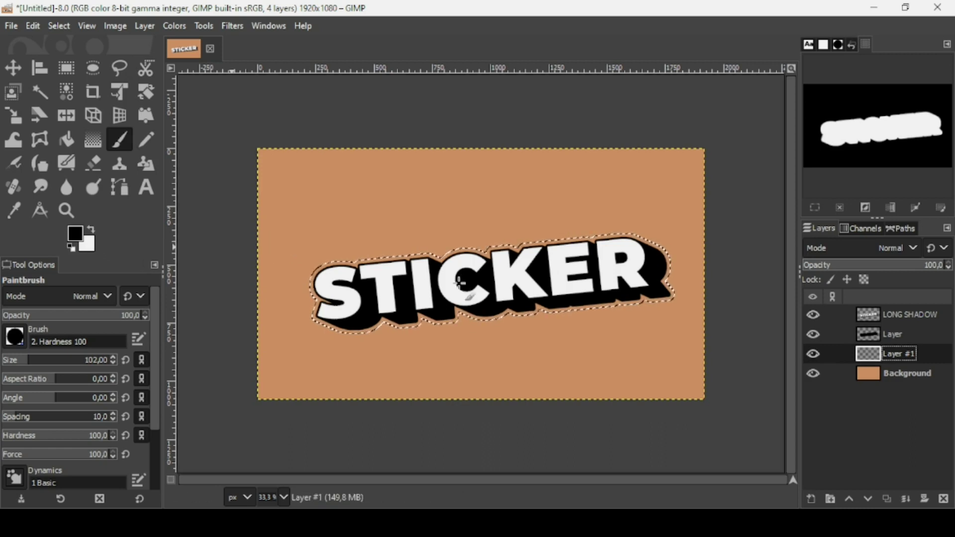
{"action": "key", "text": "ctrl+period"}
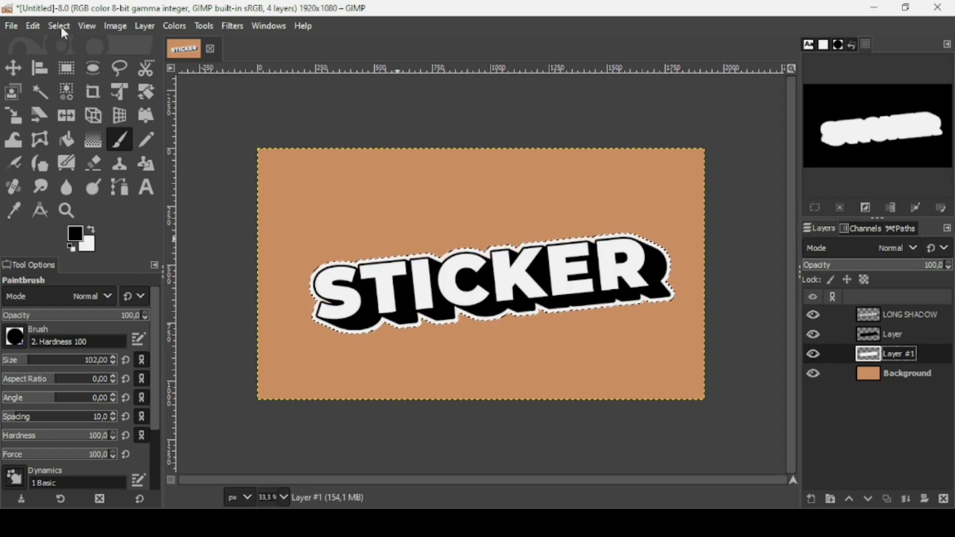
Clear the selection and merge the LONG SHADOW layer down into the sticker layer
{"action": "left_click", "coordinate": [61, 26]}
{"action": "left_click", "coordinate": [84, 67]}
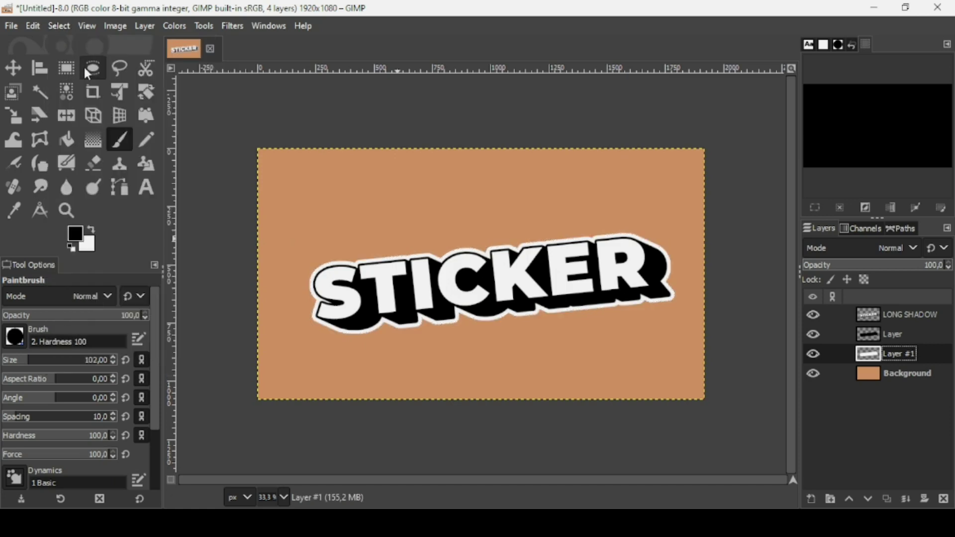
{"action": "left_click", "coordinate": [870, 318]}
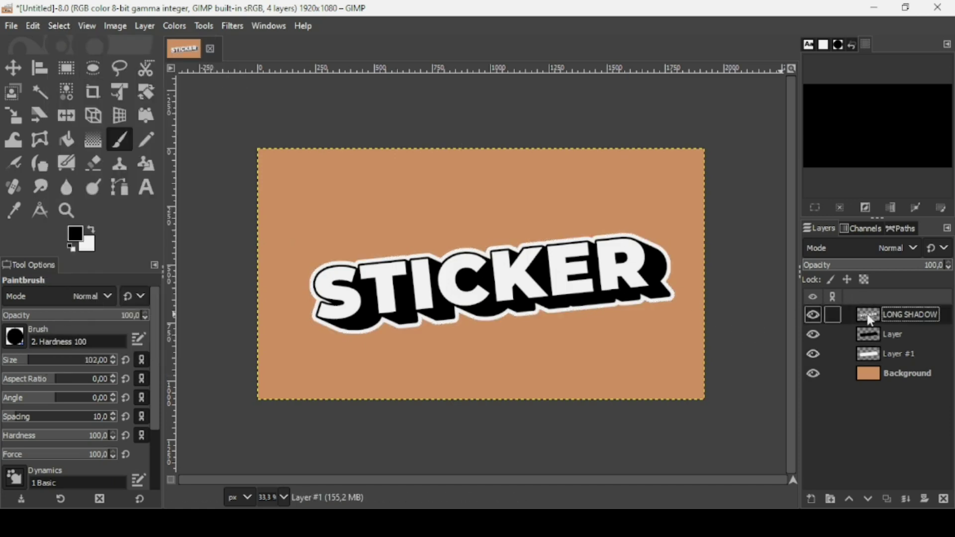
{"action": "left_click", "coordinate": [905, 498]}
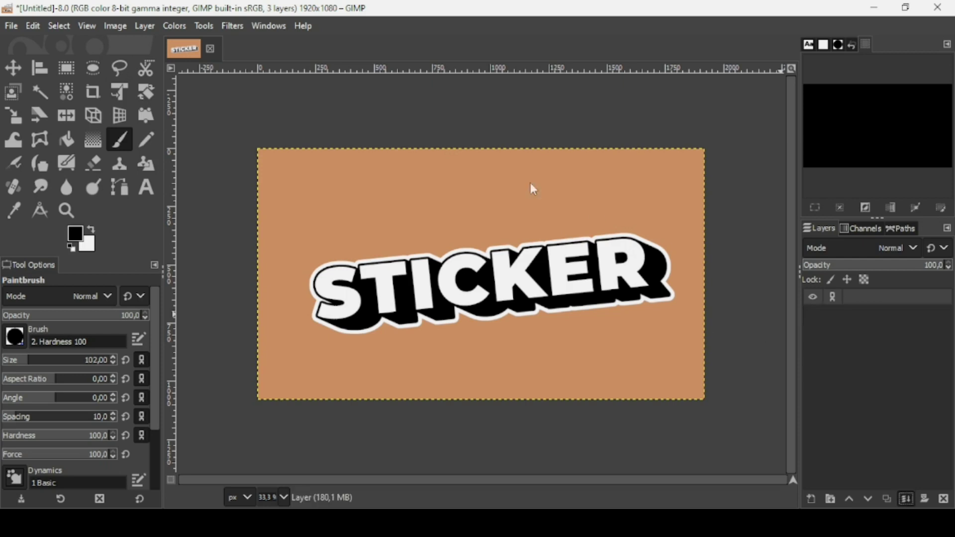
Nudge merged Layer #1 slightly up-left, then add a New from Visible layer above it
{"action": "left_click", "coordinate": [14, 66]}
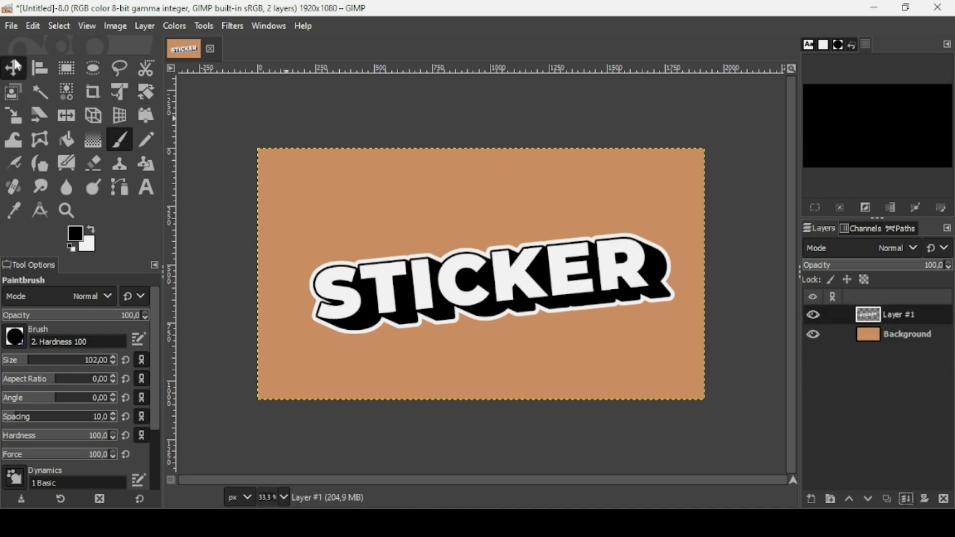
{"action": "mouse_move", "coordinate": [502, 282]}
{"action": "left_mouse_down"}
{"action": "mouse_move", "coordinate": [490, 278]}
{"action": "mouse_move", "coordinate": [495, 288]}
{"action": "left_mouse_up"}
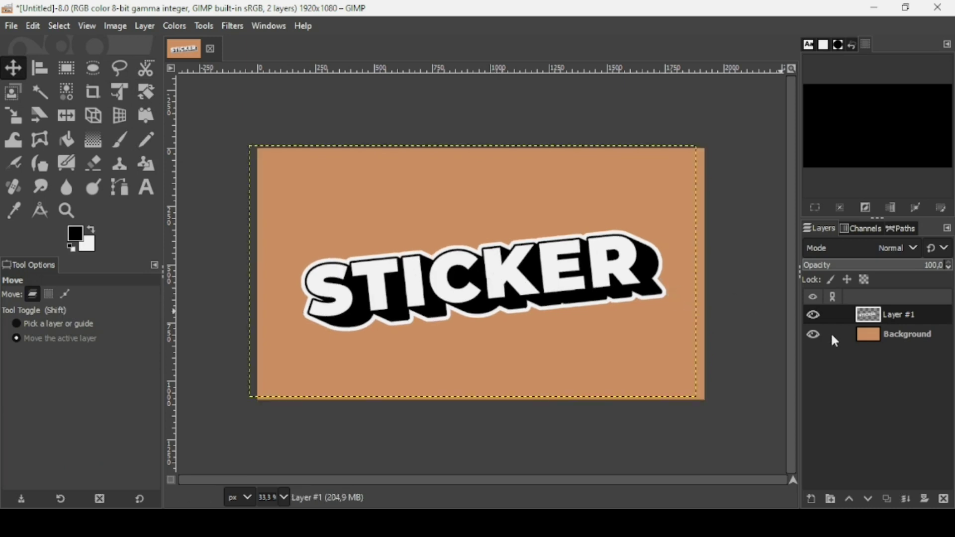
{"action": "double_click", "coordinate": [896, 314]}
{"action": "right_click", "coordinate": [875, 314]}
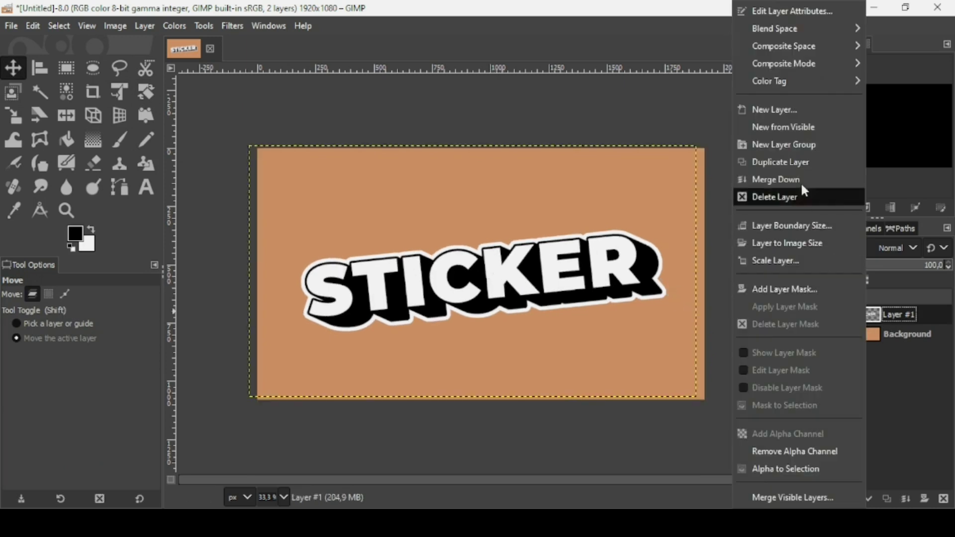
{"action": "left_click", "coordinate": [787, 128]}
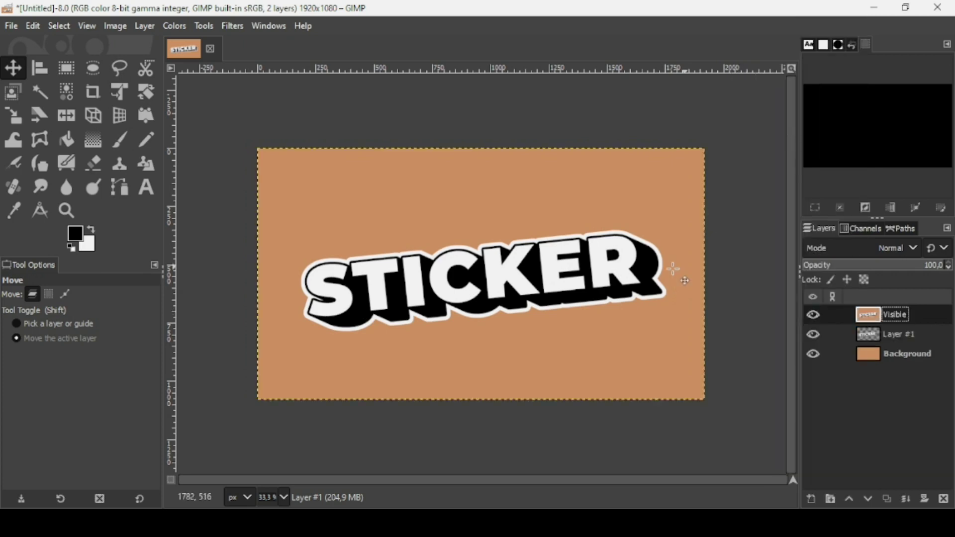